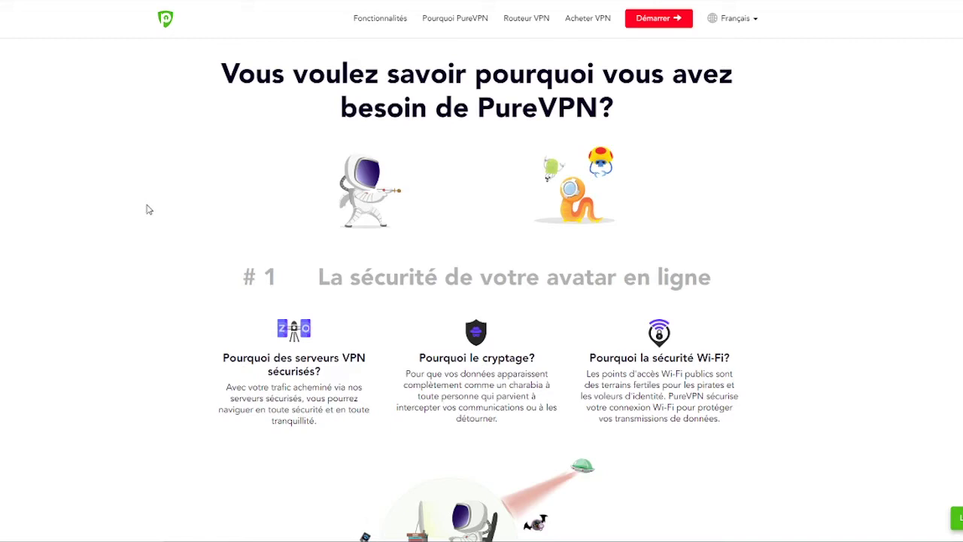
# Examine the PureVPN page's online security reasons covering secure VPN servers, encryption and Wi-Fi security
pyautogui.scroll(-1, 148, 209)
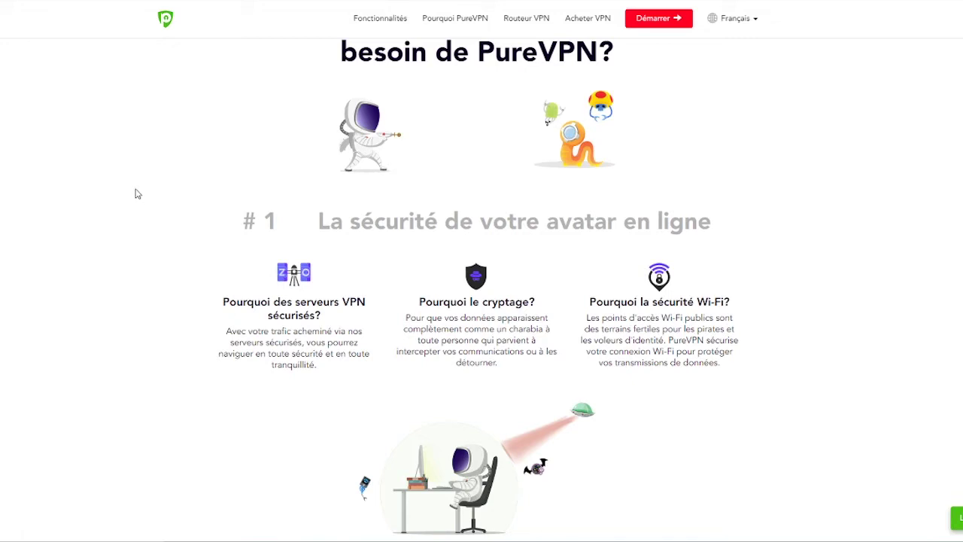
pyautogui.scroll(-1, 124, 196)
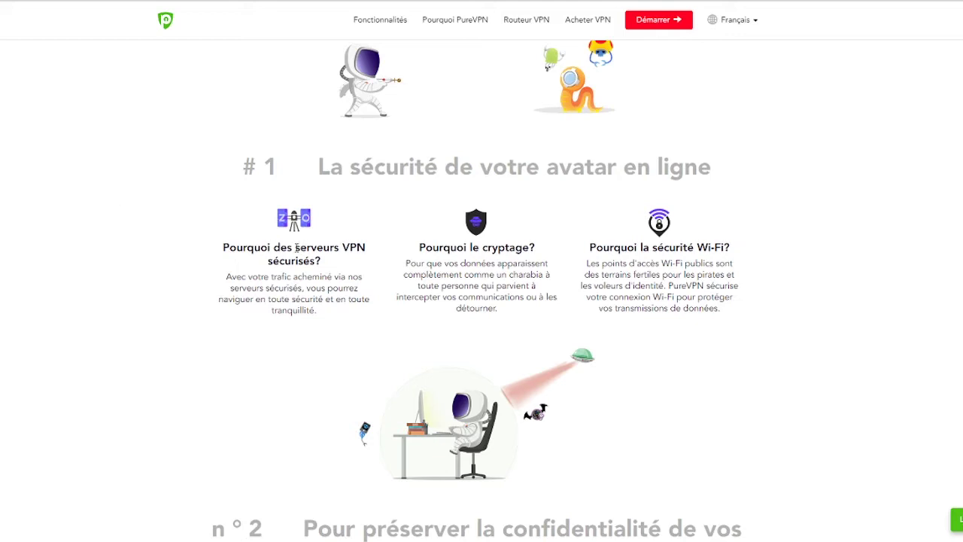
pyautogui.moveTo(295, 248); pyautogui.dragTo(333, 268)
pyautogui.click(340, 285)
pyautogui.moveTo(482, 247); pyautogui.dragTo(530, 248)
pyautogui.click(531, 309)
pyautogui.moveTo(636, 248); pyautogui.dragTo(729, 249)
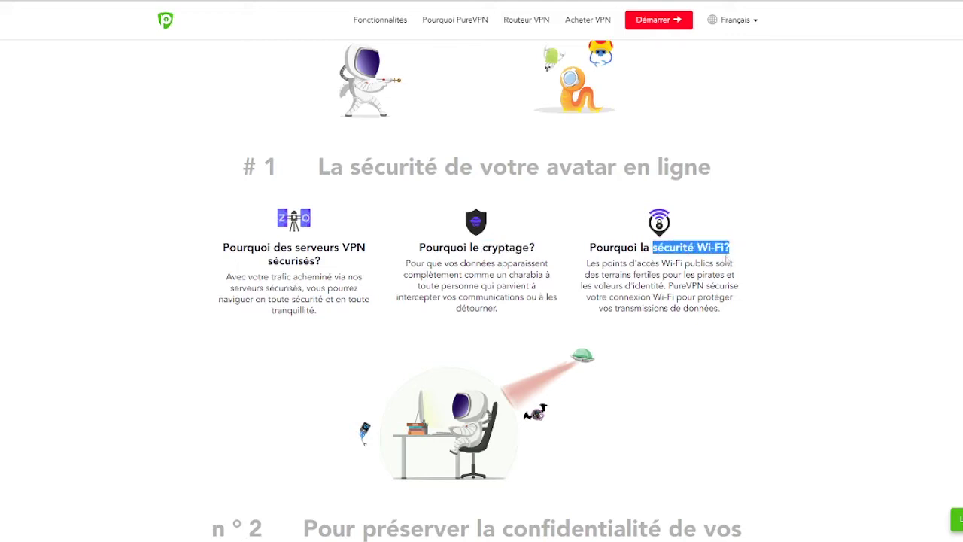
pyautogui.click(721, 279)
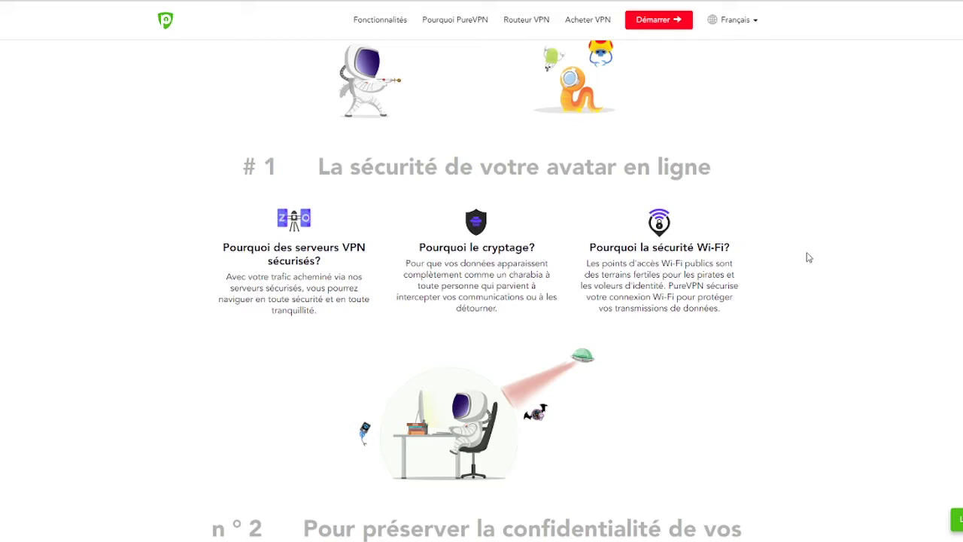
# Examine the PureVPN page's reasons on information privacy and internet freedom, including tracking and streaming
pyautogui.scroll(-4, 115, 289)
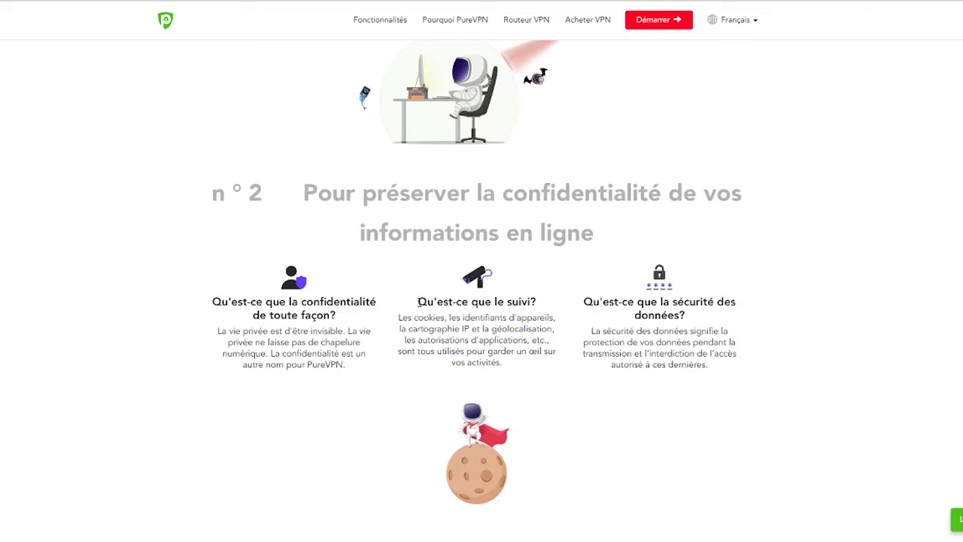
pyautogui.moveTo(419, 301); pyautogui.dragTo(535, 301)
pyautogui.click(536, 301)
pyautogui.scroll(-4, 105, 264)
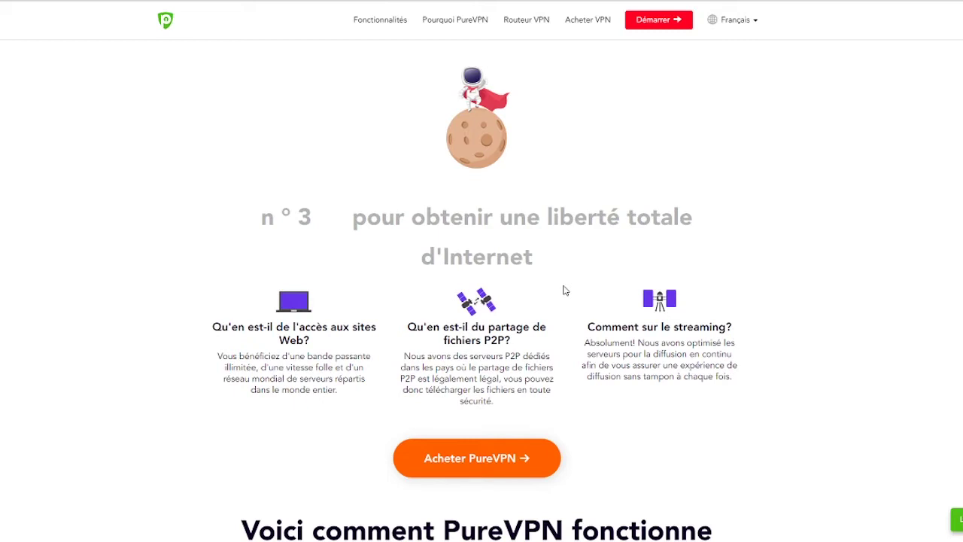
pyautogui.moveTo(673, 327); pyautogui.dragTo(733, 328)
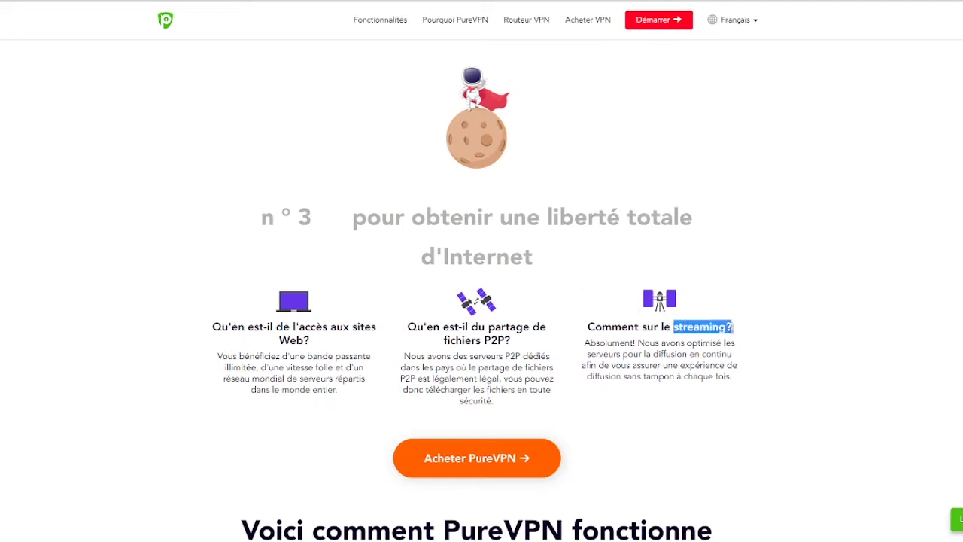
pyautogui.click(736, 336)
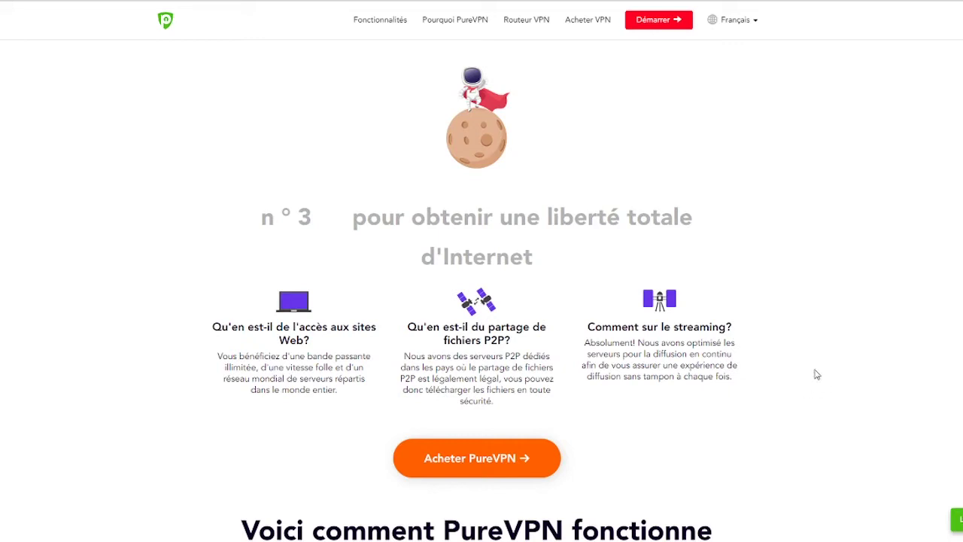
pyautogui.scroll(-3, 817, 374)
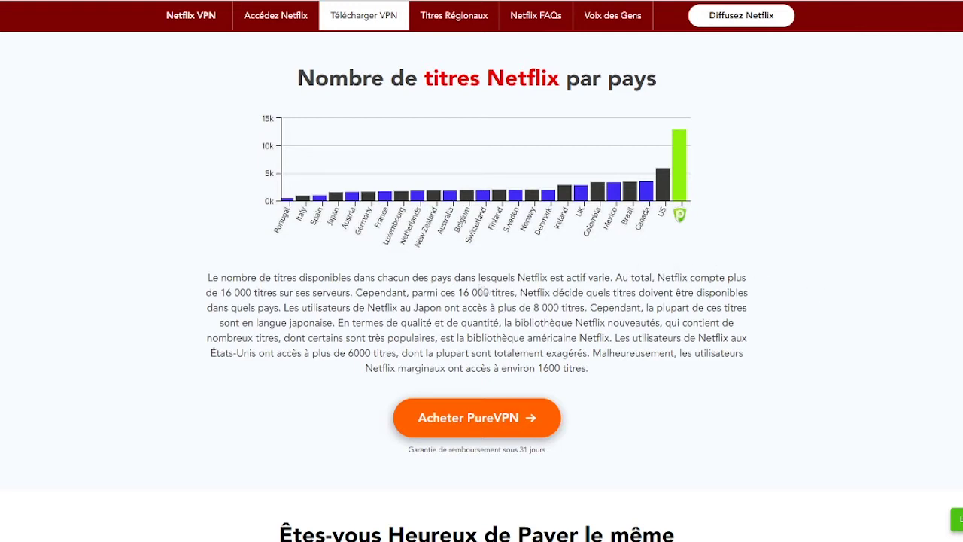
# Review the number of Netflix titles per country and the France row in the regional library comparison table
pyautogui.moveTo(459, 292); pyautogui.dragTo(520, 293)
pyautogui.click(519, 294)
pyautogui.scroll(-6, 523, 293)
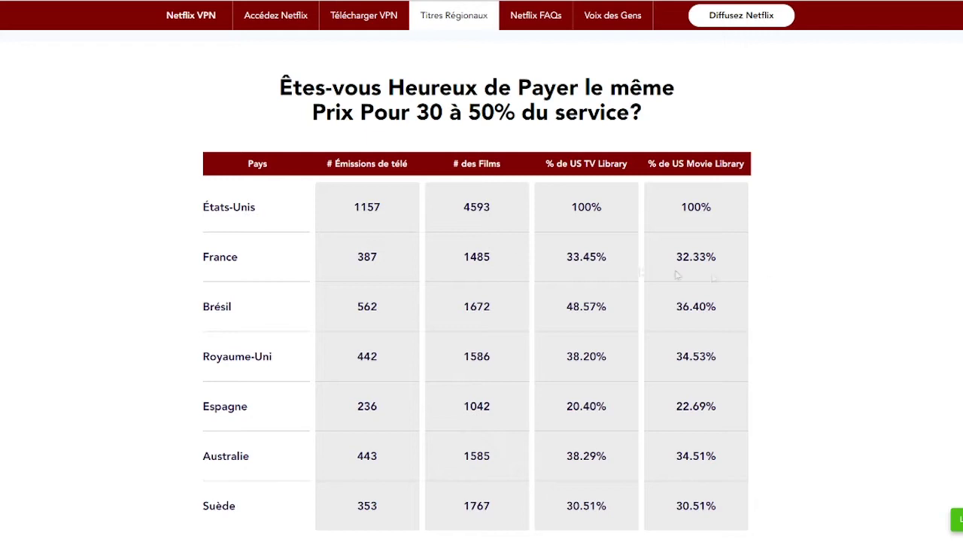
pyautogui.moveTo(202, 259); pyautogui.dragTo(247, 260)
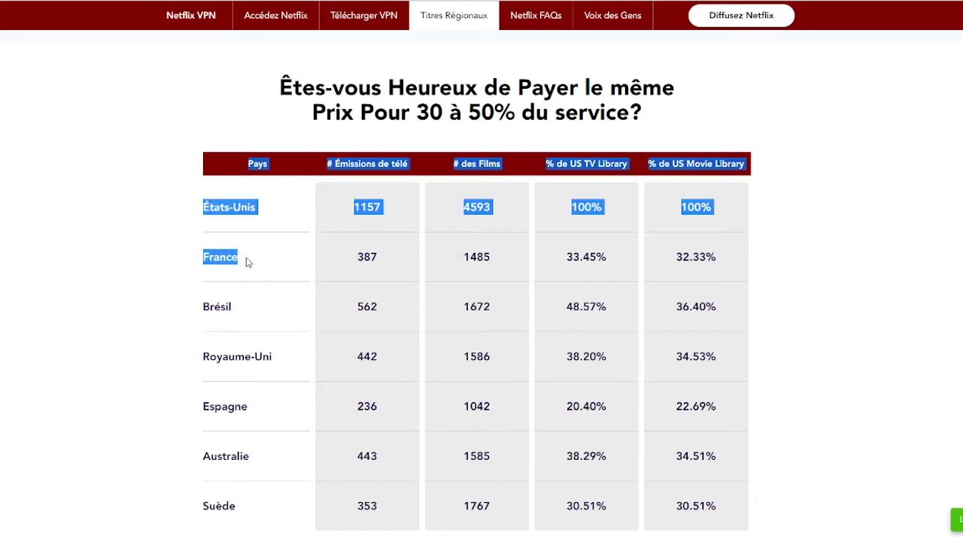
pyautogui.click(248, 260)
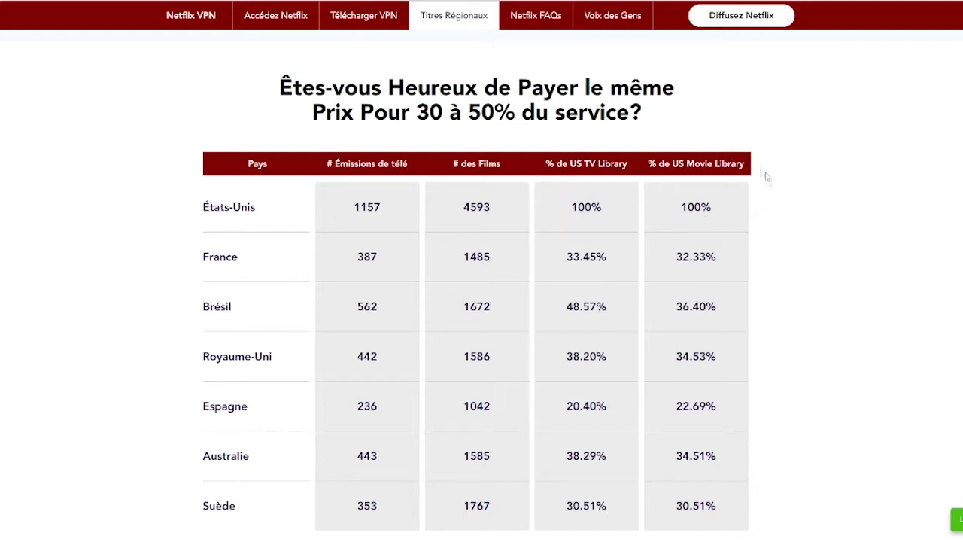
pyautogui.scroll(1, 850, 233)
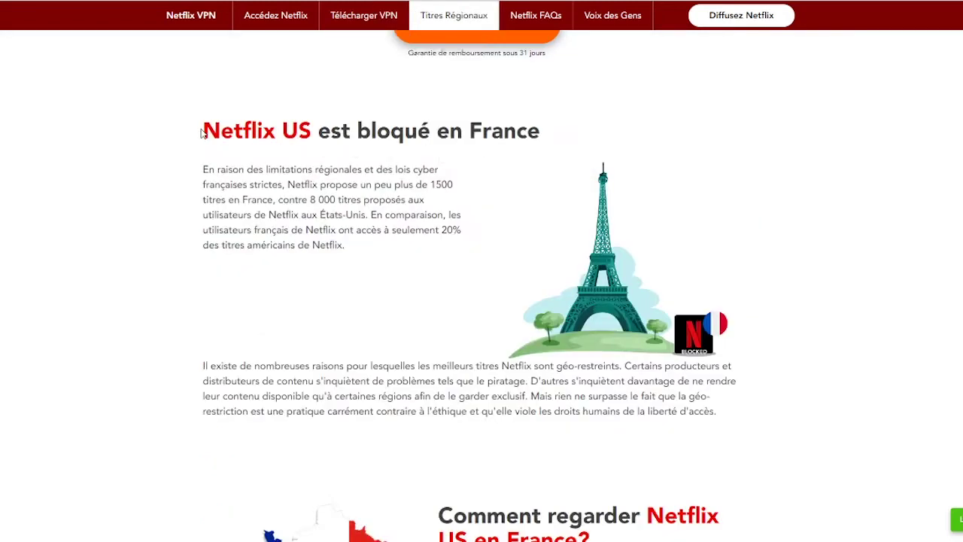
# Read why Netflix US is blocked in France and view the Tunneling fractionné and Anonymat reasons for using a Netflix VPN
pyautogui.moveTo(201, 130); pyautogui.dragTo(313, 130)
pyautogui.click(328, 127)
pyautogui.moveTo(290, 182); pyautogui.dragTo(355, 215)
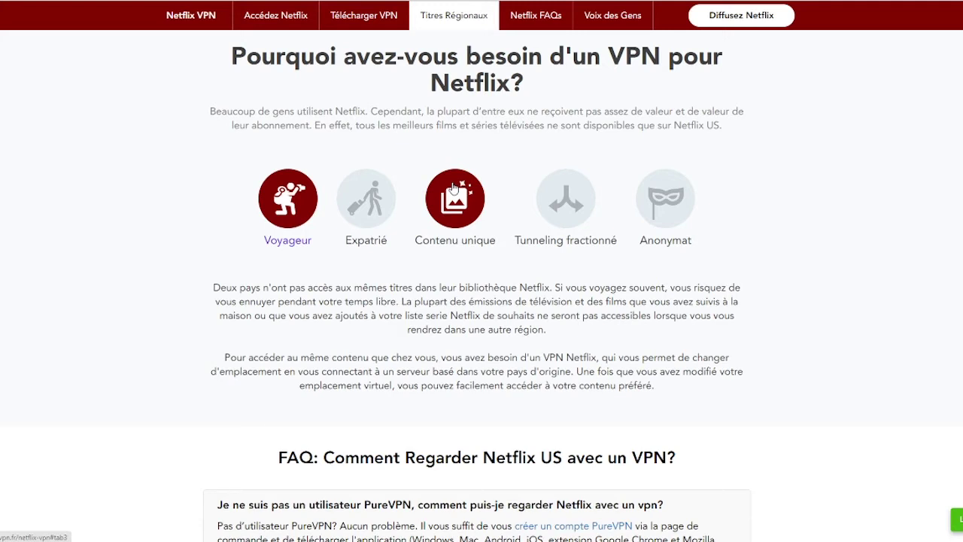
pyautogui.click(569, 198)
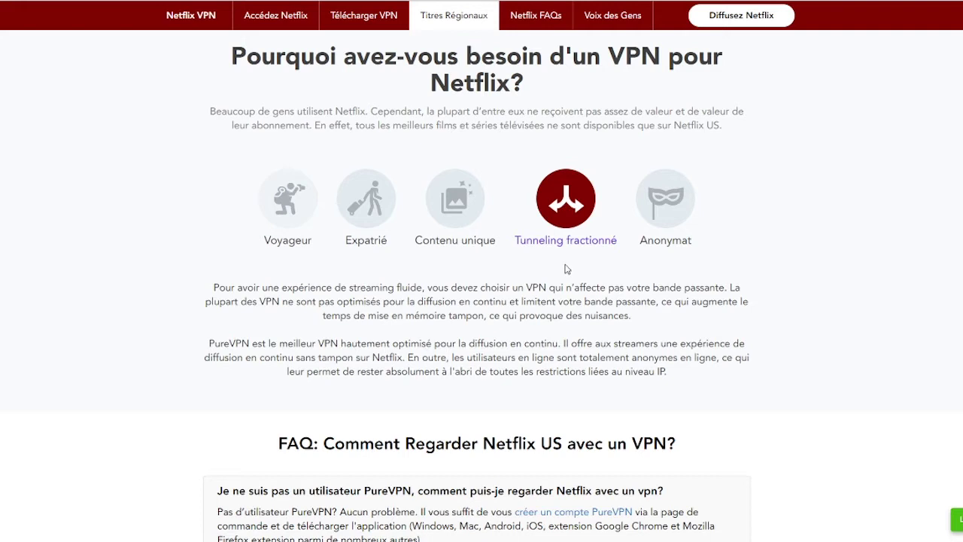
pyautogui.click(687, 212)
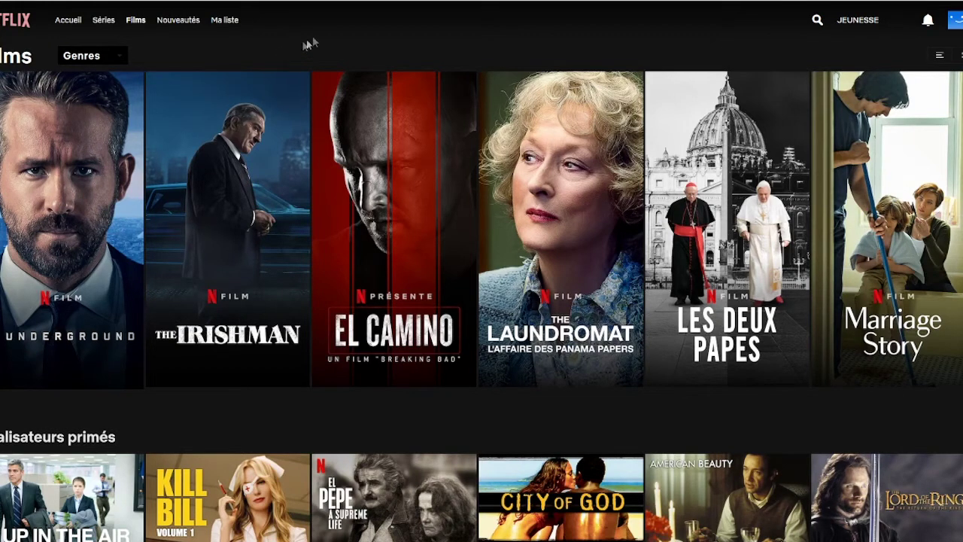
# Switch to Netflix and search the catalogue for "blow"
pyautogui.click(816, 23)
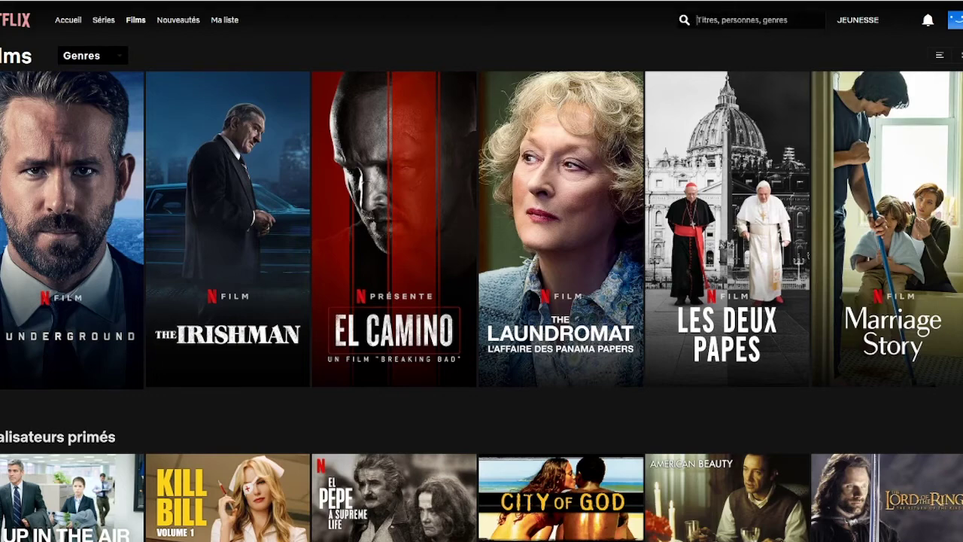
pyautogui.write('blow')
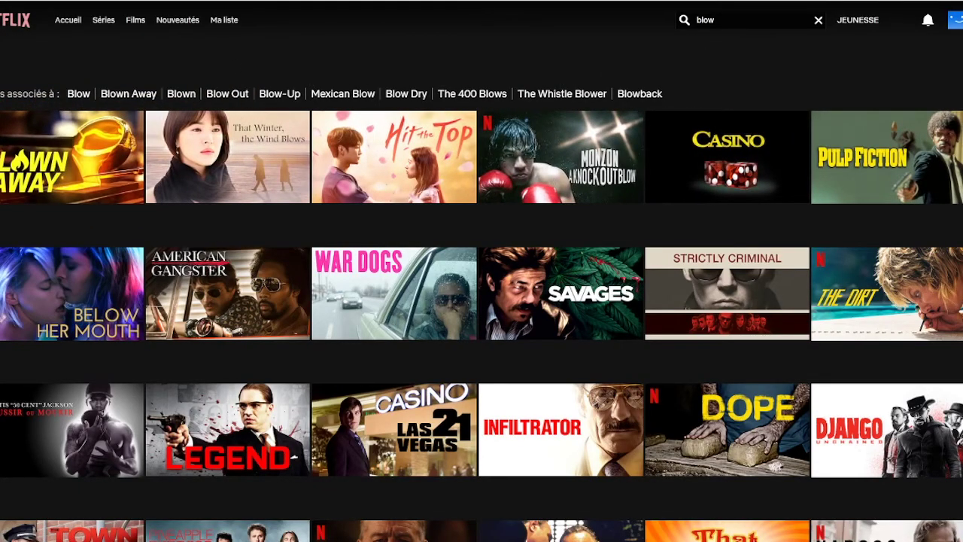
pyautogui.moveTo(716, 21); pyautogui.dragTo(666, 24)
pyautogui.click(553, 33)
# Open PureVPN, connect in Stream mode to Netflix US from the popular websites, and minimize its window
pyautogui.click(435, 540)
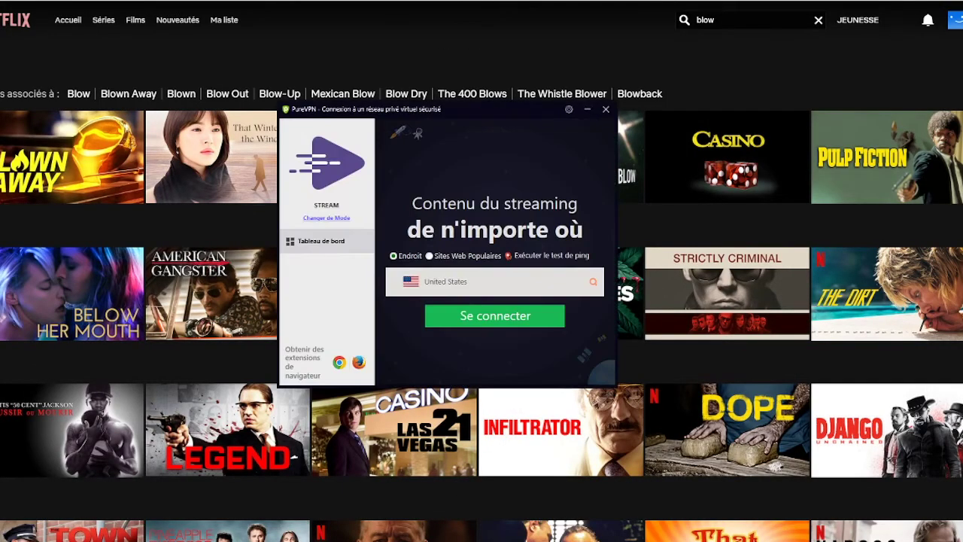
pyautogui.moveTo(461, 111); pyautogui.dragTo(414, 77)
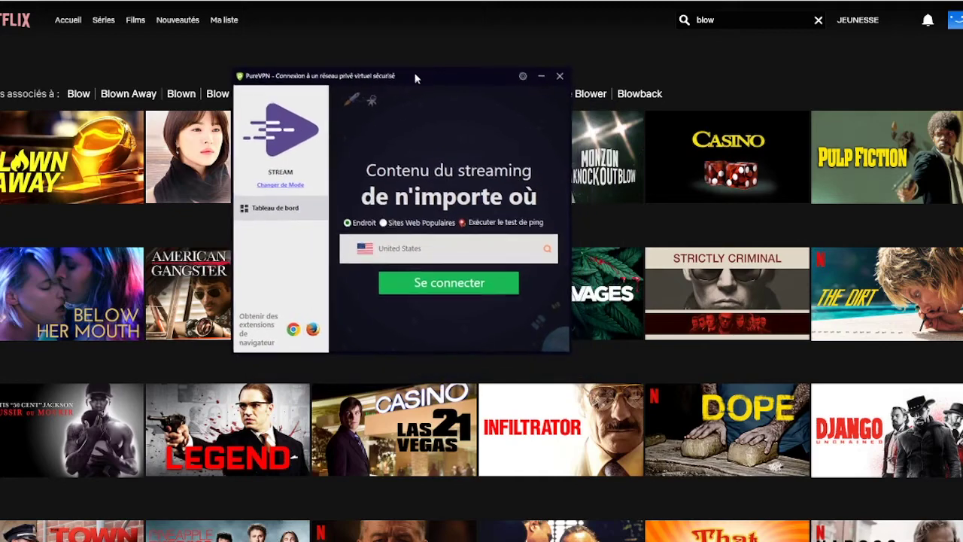
pyautogui.click(382, 221)
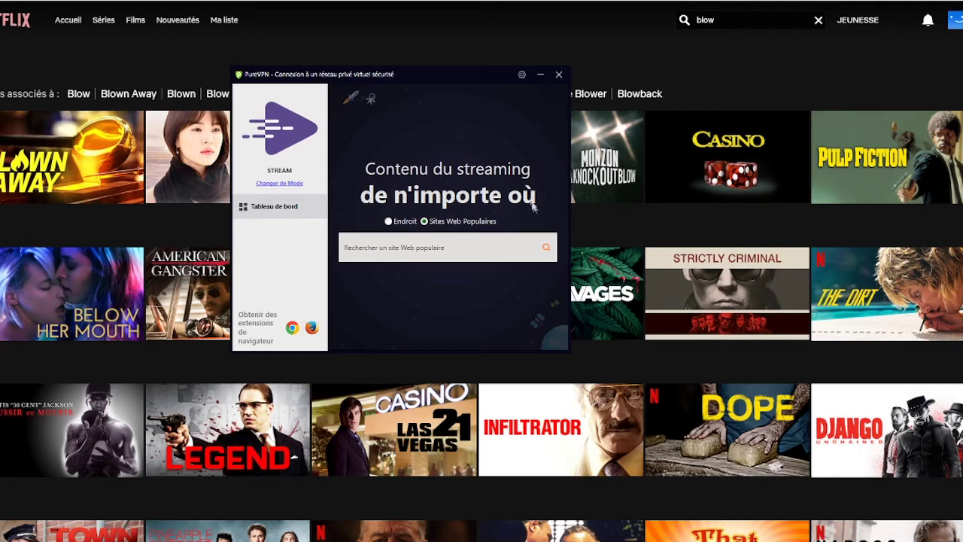
pyautogui.click(547, 248)
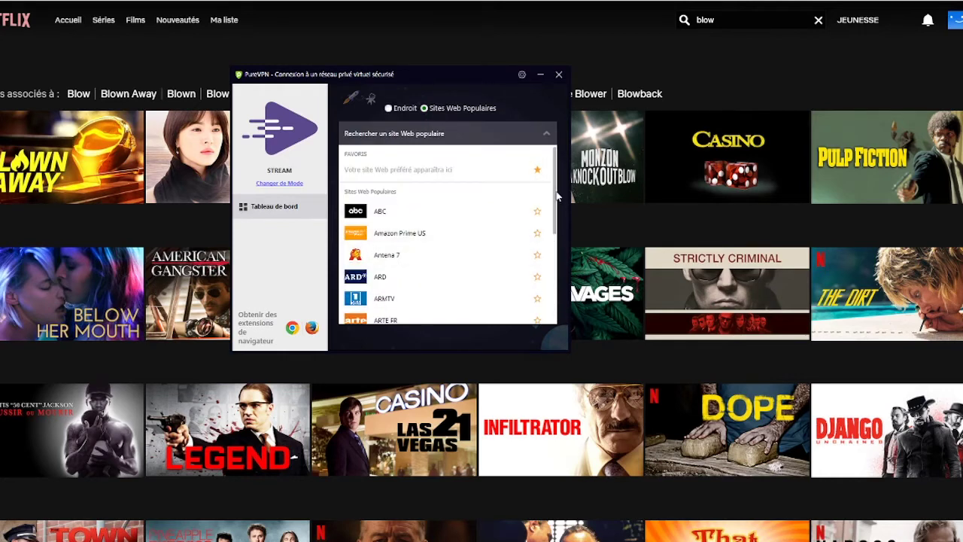
pyautogui.scroll(-2, 555, 218)
pyautogui.scroll(-10, 468, 221)
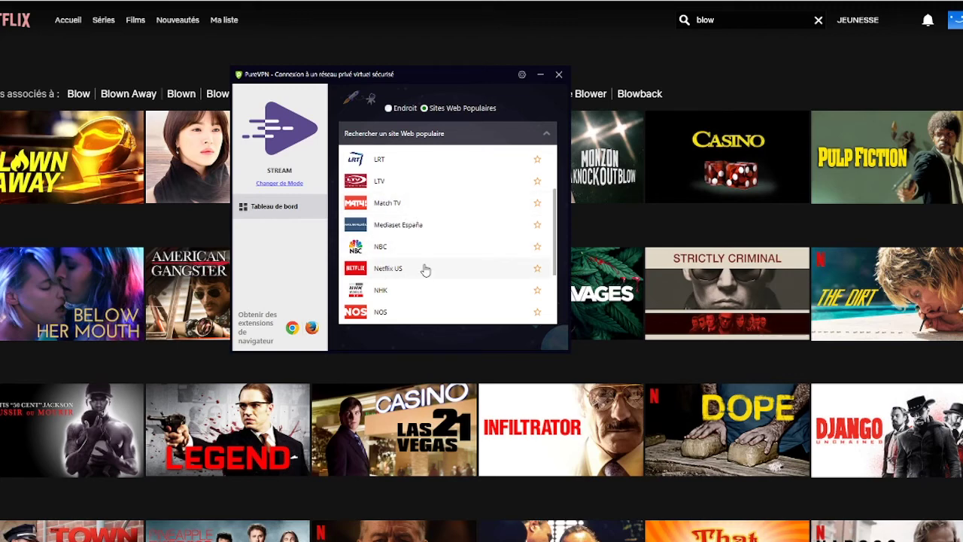
pyautogui.click(425, 268)
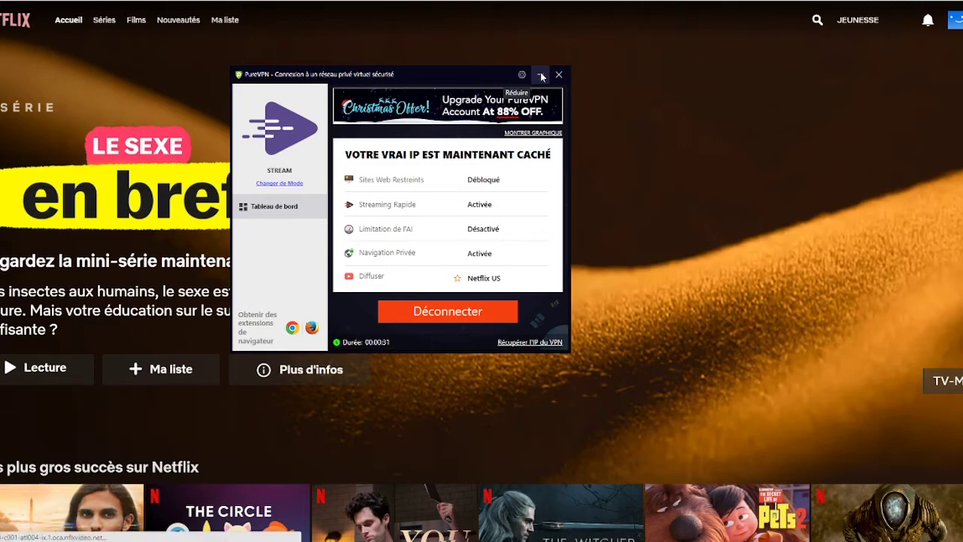
pyautogui.click(542, 76)
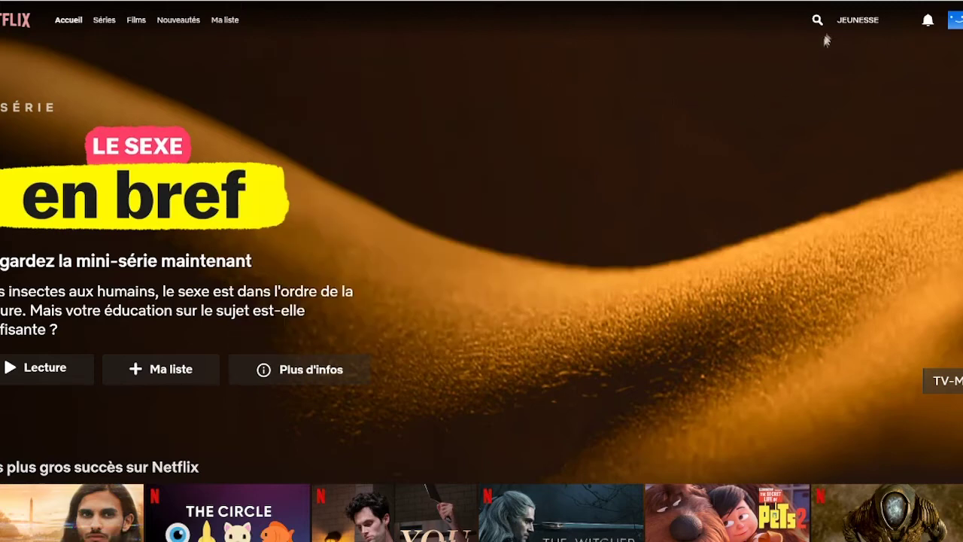
# Browse the Netflix home page over the US connection and search for "blow" again
pyautogui.scroll(-10, 626, 233)
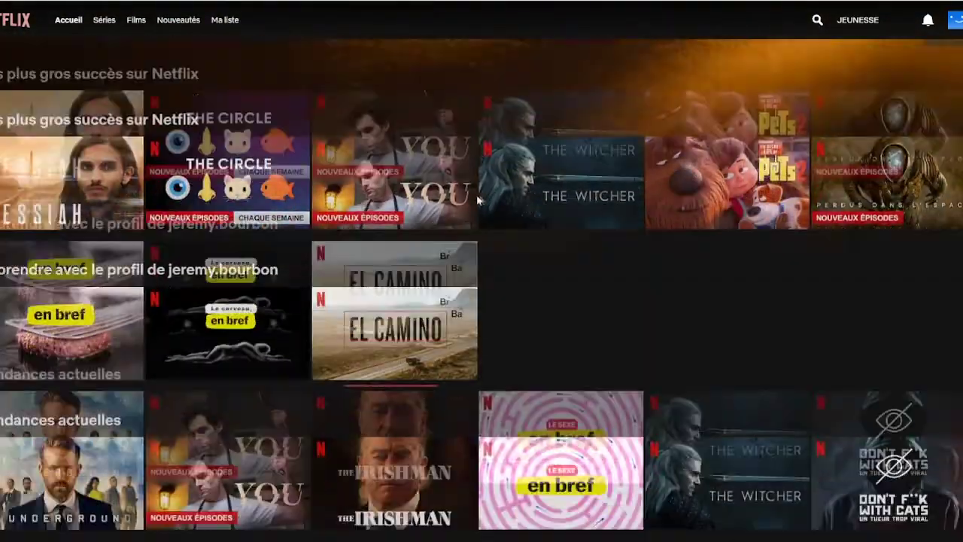
pyautogui.scroll(-8, 623, 239)
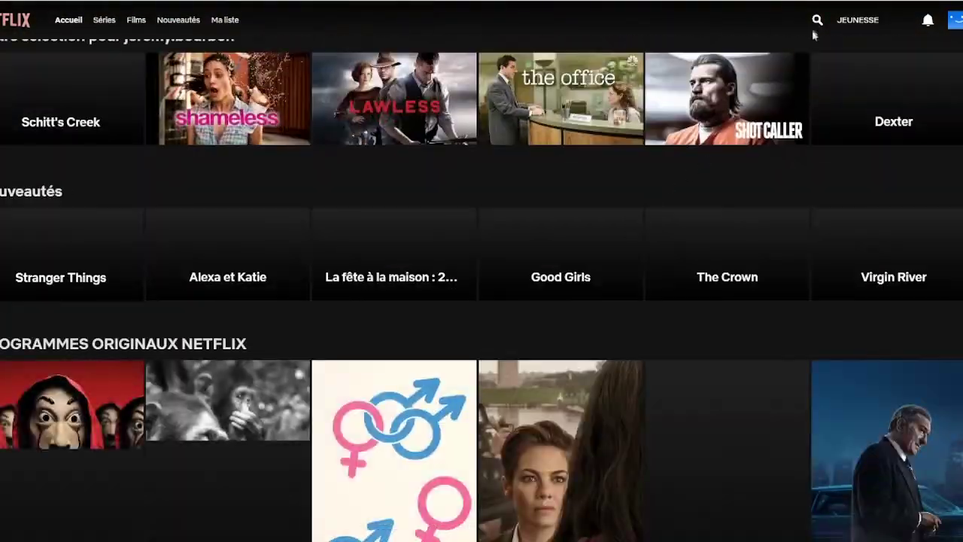
pyautogui.click(817, 20)
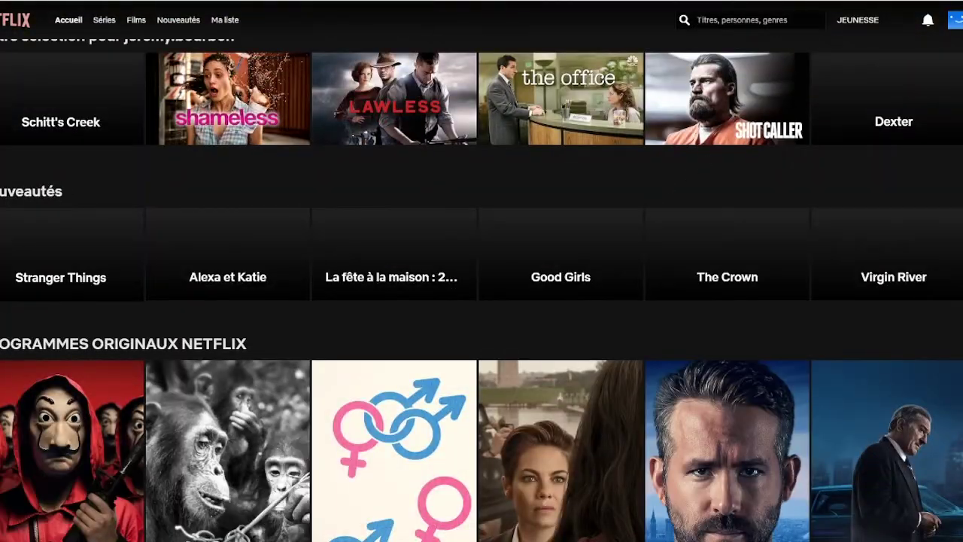
pyautogui.write('blow')
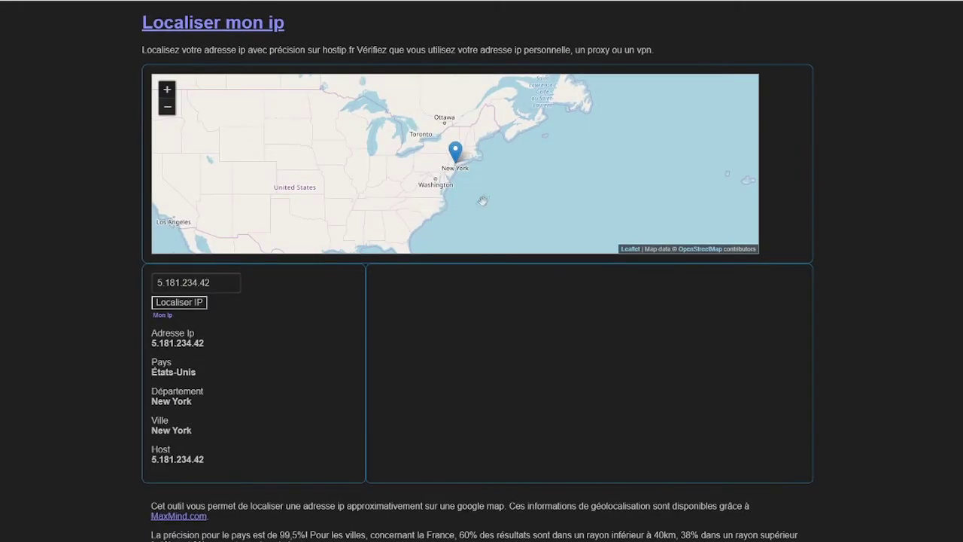
# Check the IP address, country, department and map location on the Localiser mon ip page
pyautogui.moveTo(487, 136); pyautogui.dragTo(488, 146)
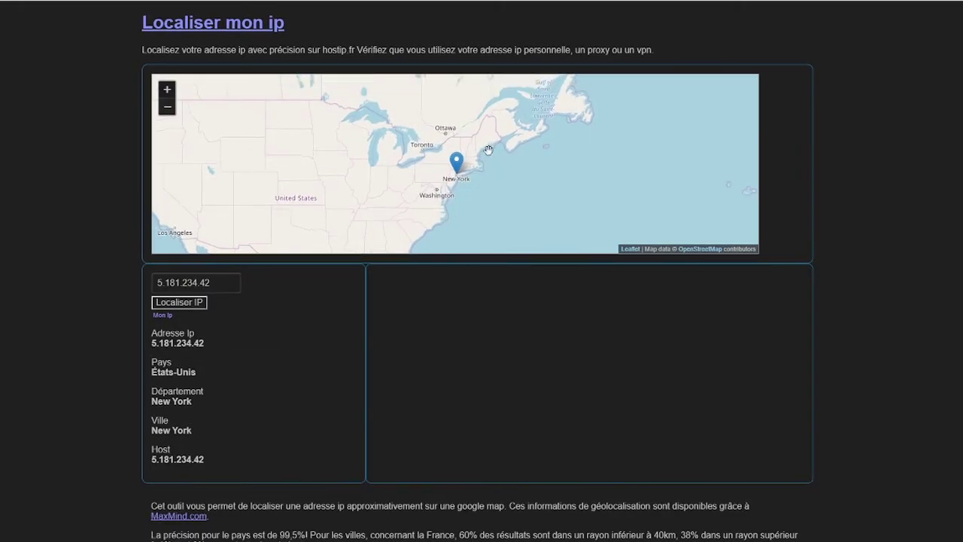
pyautogui.moveTo(205, 343); pyautogui.dragTo(150, 345)
pyautogui.click(187, 362)
pyautogui.moveTo(197, 372); pyautogui.dragTo(151, 373)
pyautogui.moveTo(196, 402); pyautogui.dragTo(151, 402)
pyautogui.click(203, 401)
pyautogui.moveTo(471, 177); pyautogui.dragTo(479, 186)
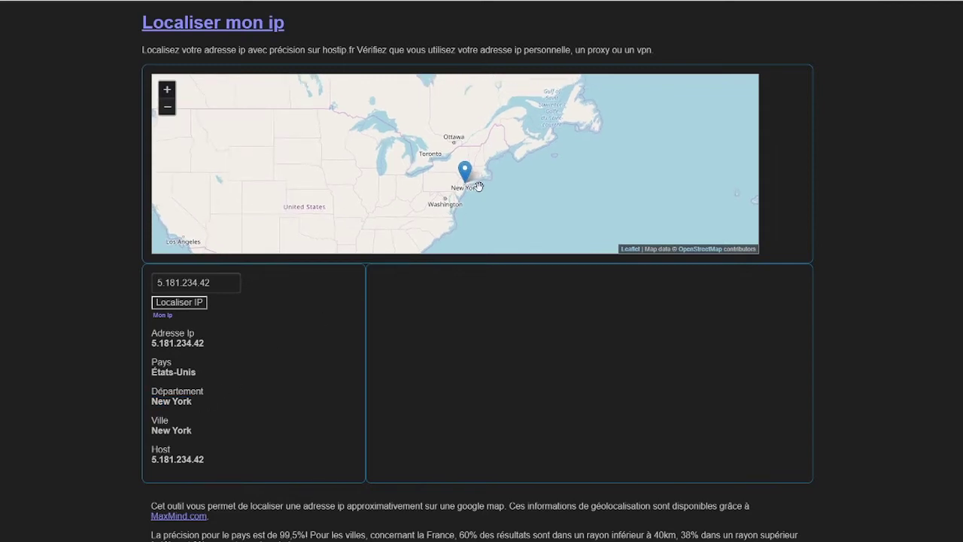
pyautogui.scroll(1, 478, 186)
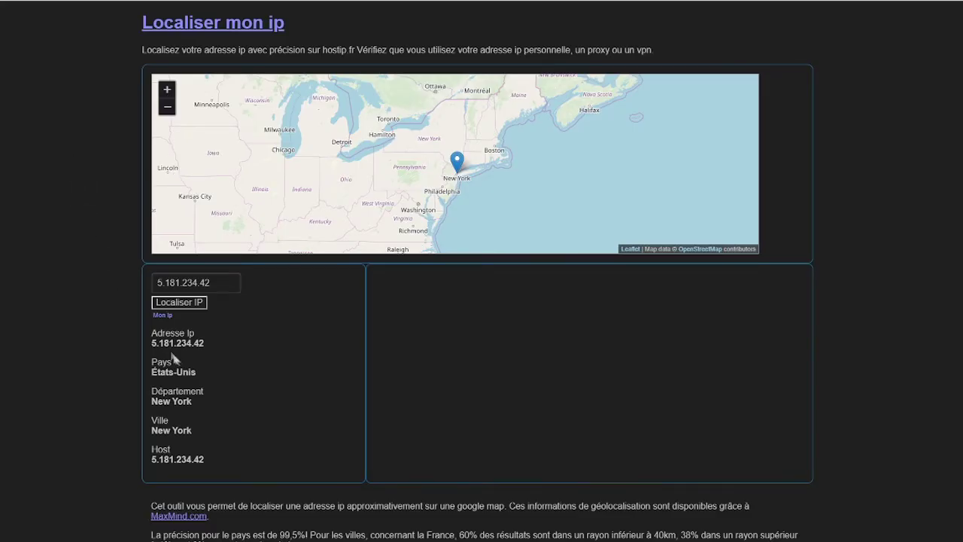
pyautogui.moveTo(197, 372); pyautogui.dragTo(150, 371)
pyautogui.click(150, 372)
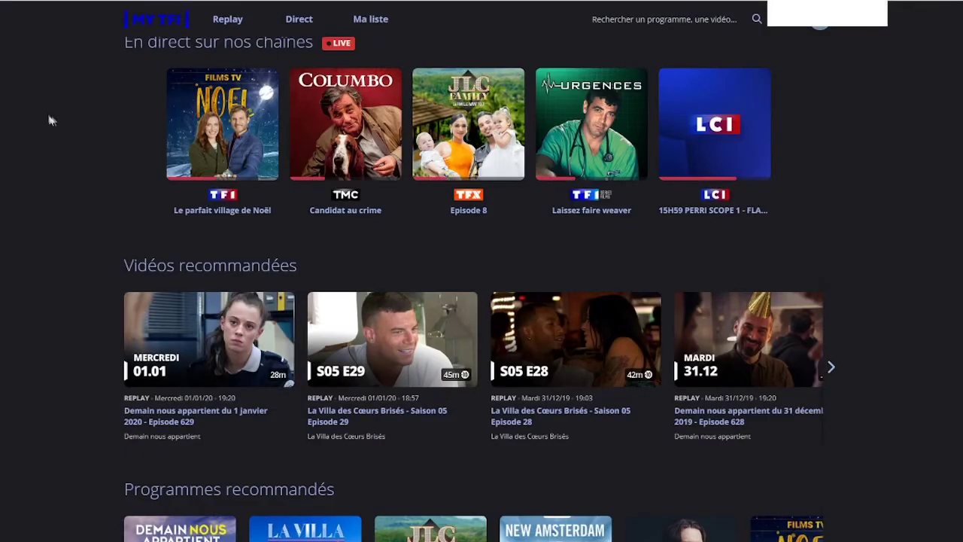
# Open the MYTF1 live page, disconnect PureVPN from Netflix US and minimize its window
pyautogui.click(301, 21)
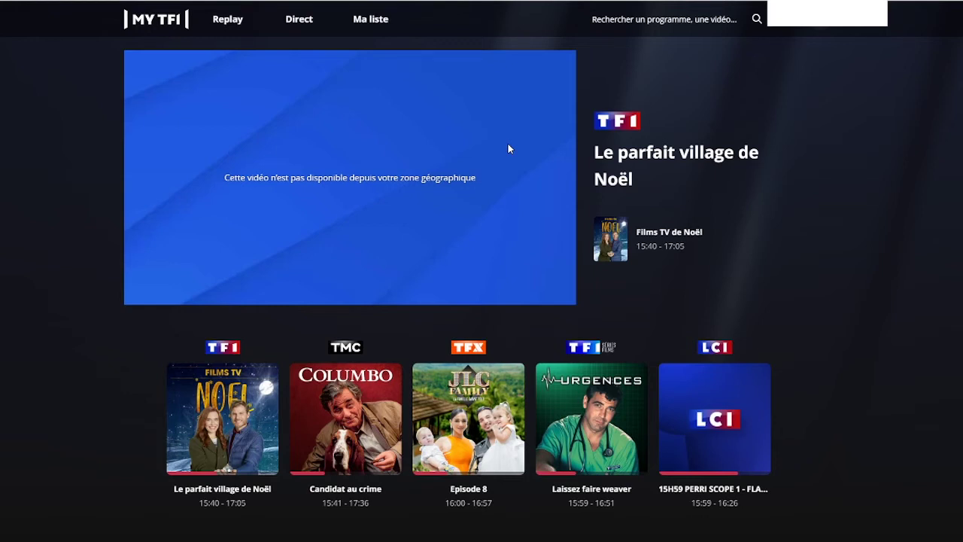
pyautogui.click(454, 539)
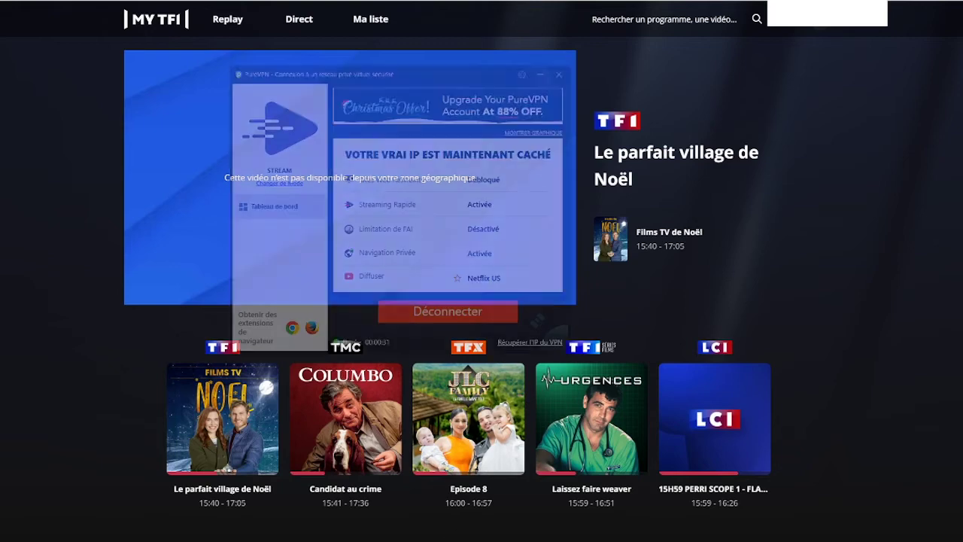
pyautogui.click(494, 308)
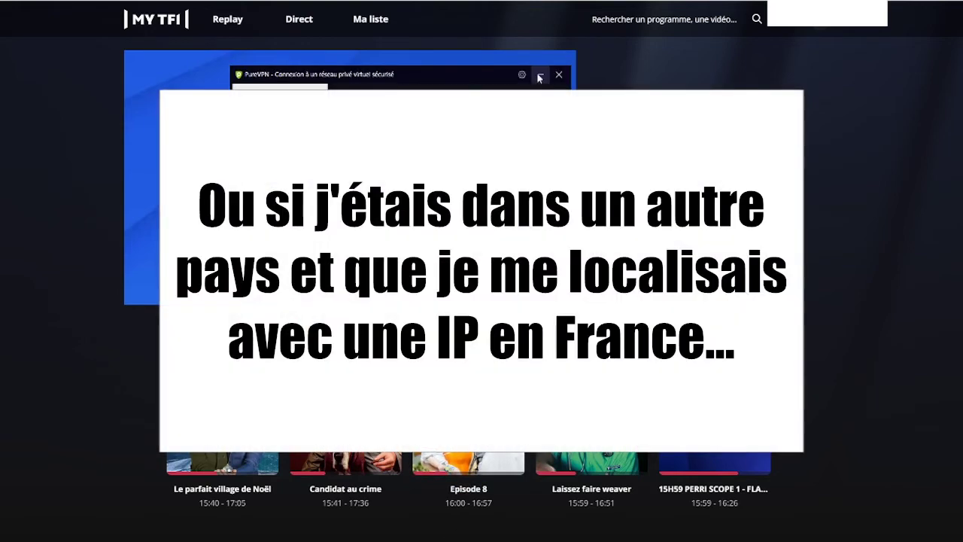
pyautogui.click(539, 76)
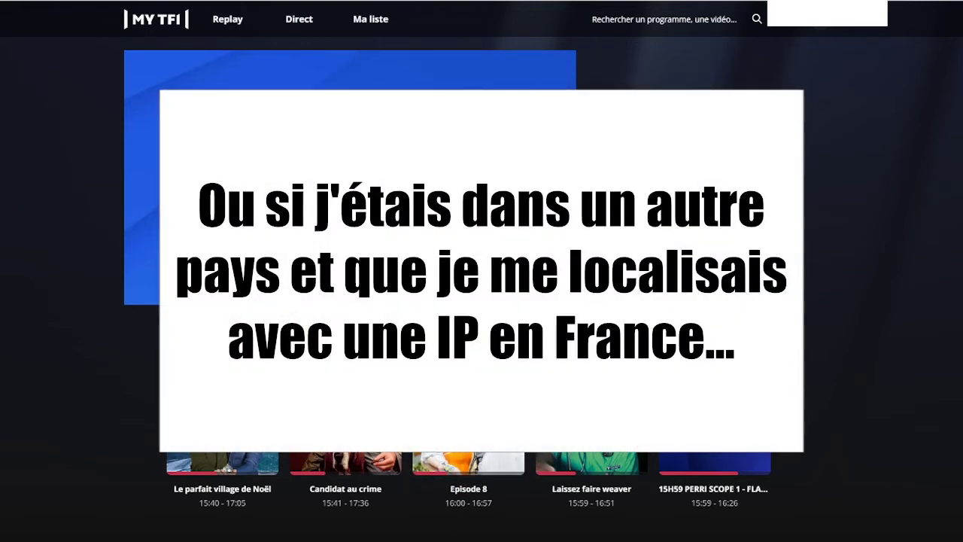
# Reload the MYTF1 live page and play the TF1 stream of Le parfait village de Noël, pausing it after a moment
pyautogui.press('F5')
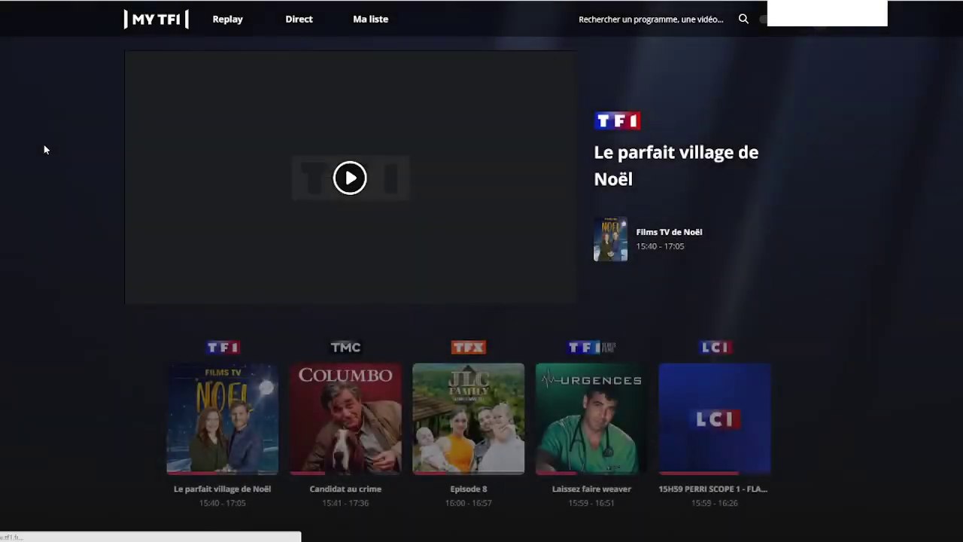
pyautogui.click(349, 178)
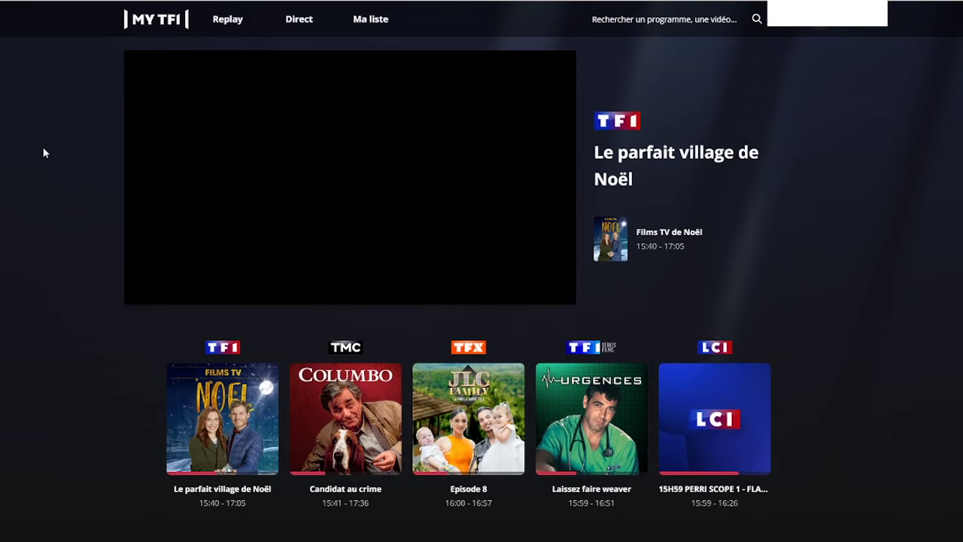
pyautogui.click(137, 295)
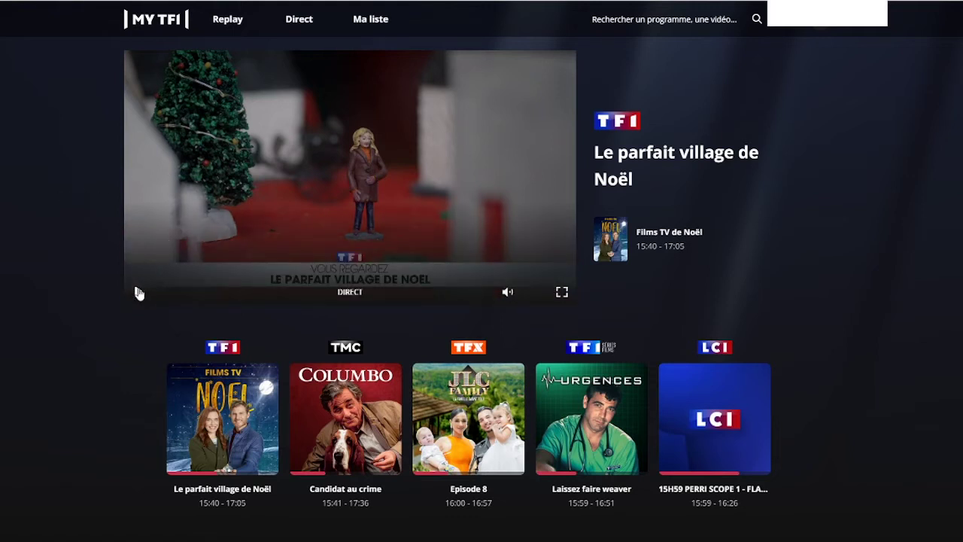
pyautogui.click(138, 293)
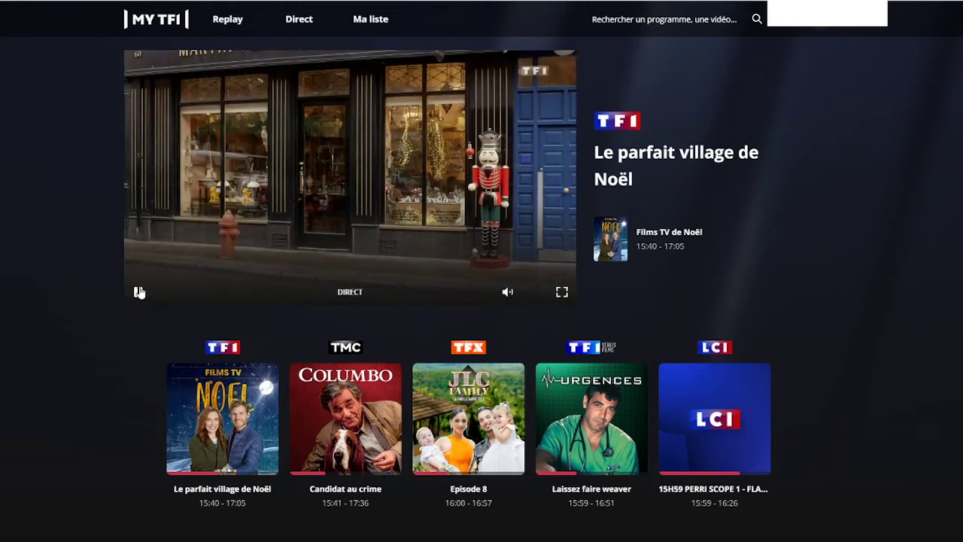
# In PureVPN's Stream mode, run the ping test on the country locations, connect to United Kingdom and minimize the window
pyautogui.click(418, 540)
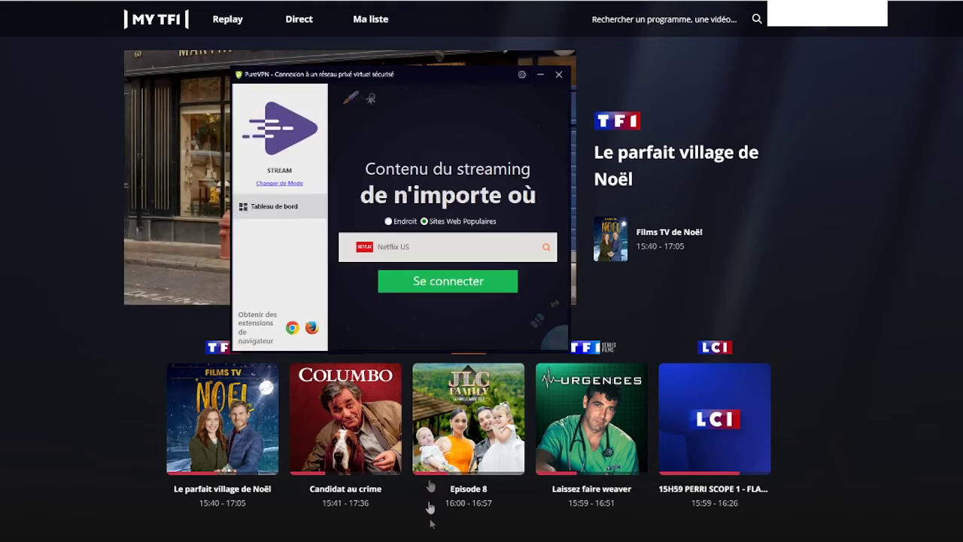
pyautogui.click(387, 221)
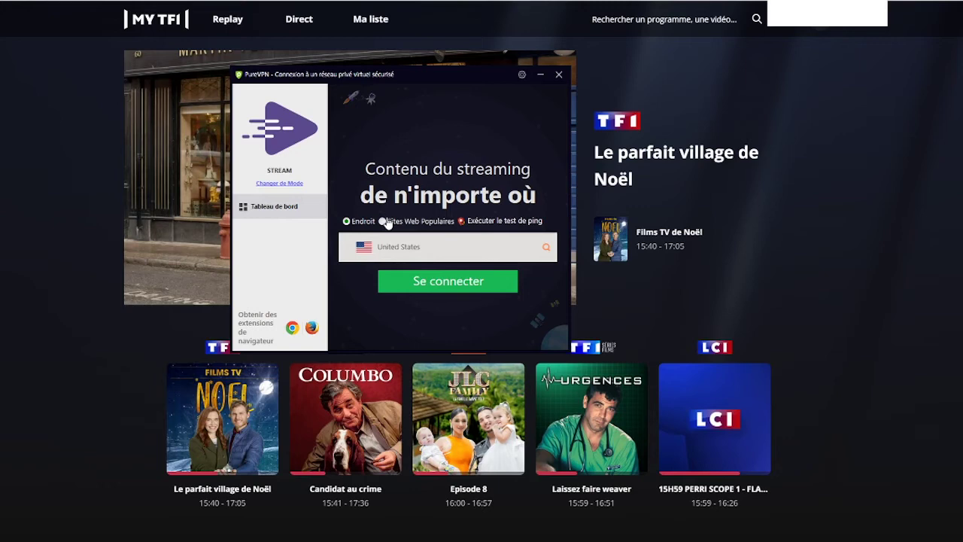
pyautogui.click(548, 249)
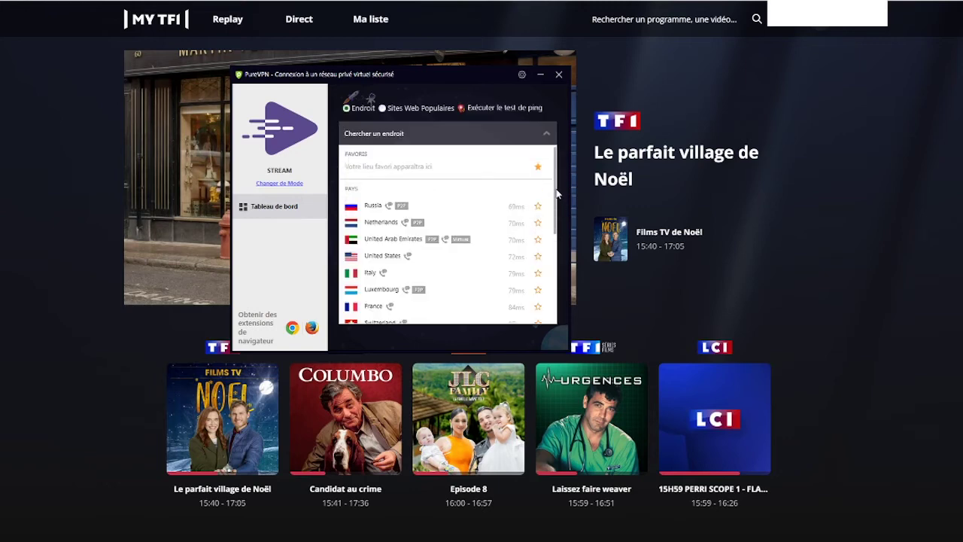
pyautogui.click(509, 109)
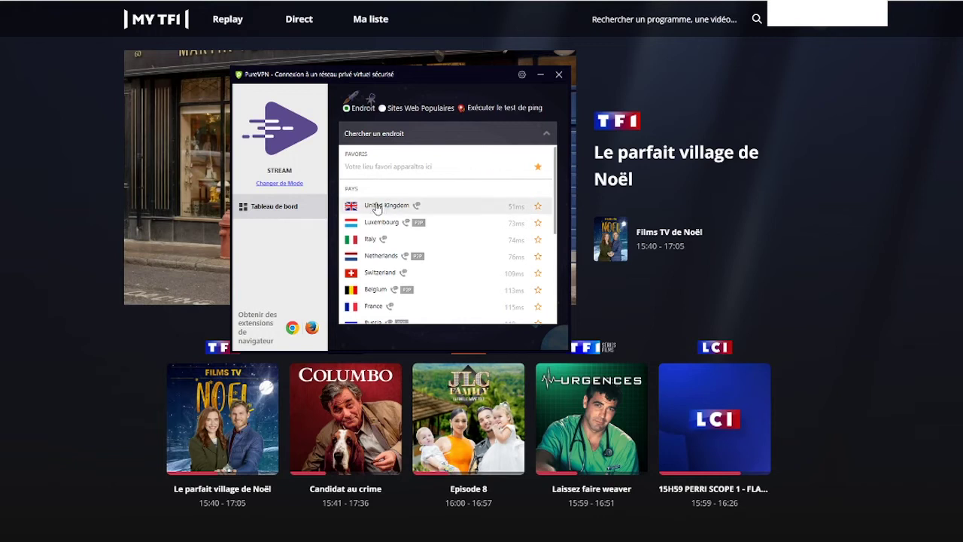
pyautogui.click(462, 212)
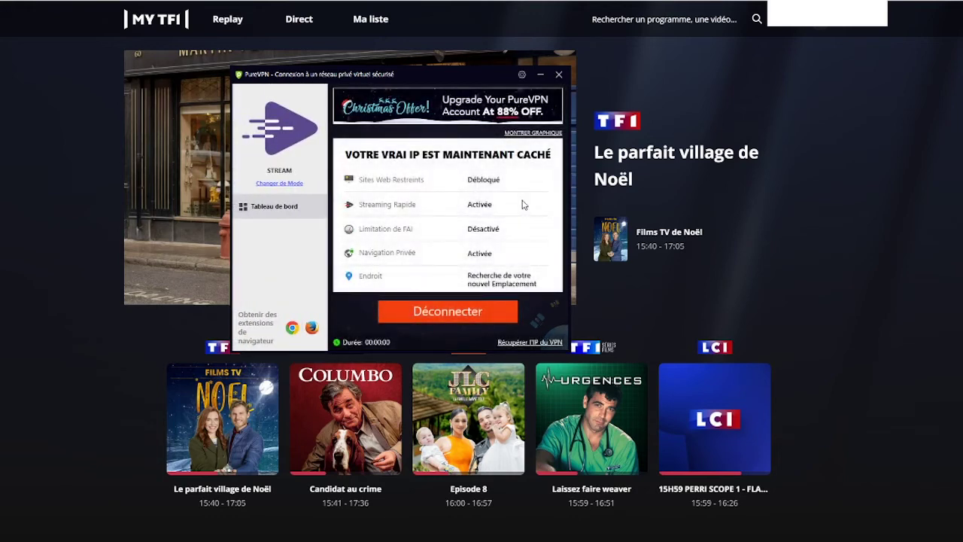
pyautogui.click(541, 74)
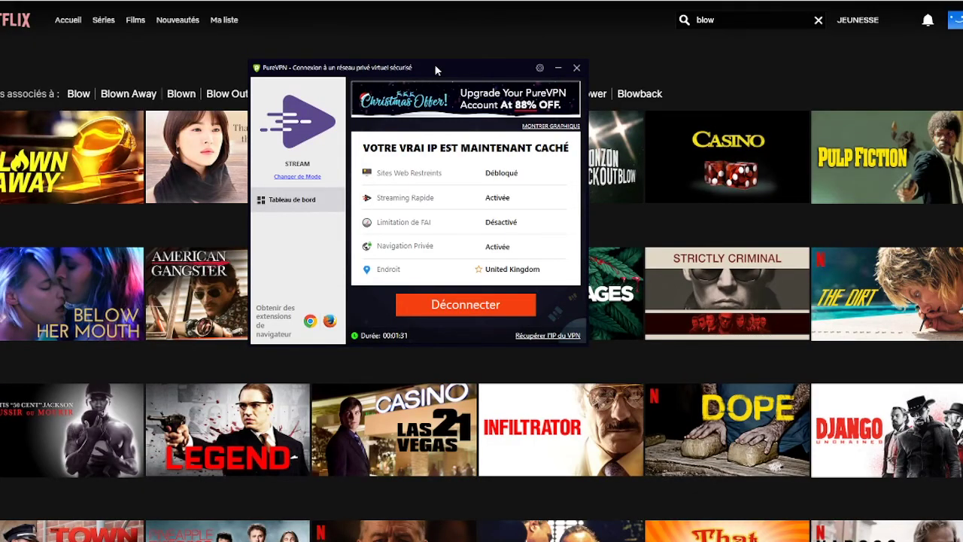
# Open PureVPN's preferences and review the protocols with their speed and security ratings, choosing Automatic
pyautogui.moveTo(434, 68)
pyautogui.mouseDown()
pyautogui.moveTo(408, 62)
pyautogui.moveTo(417, 62)
pyautogui.mouseUp()
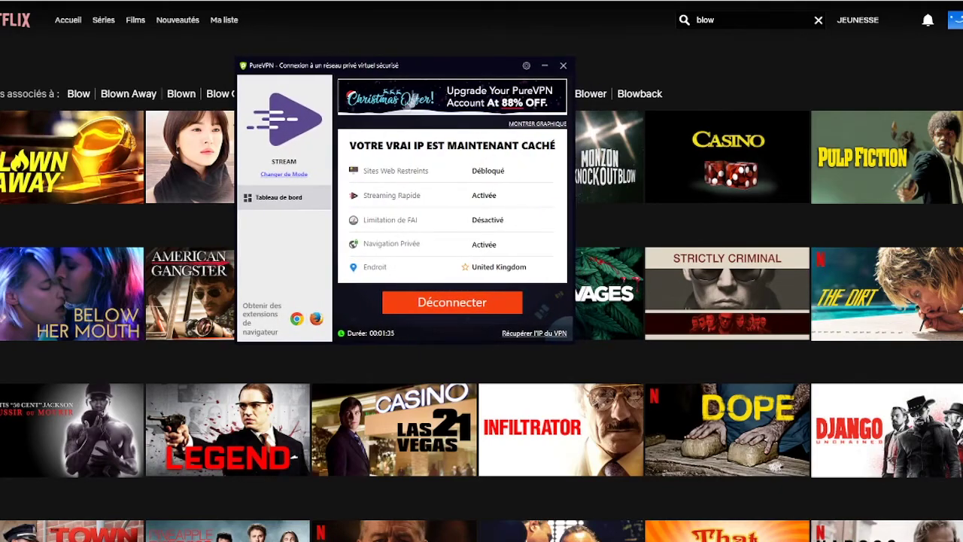
pyautogui.click(299, 176)
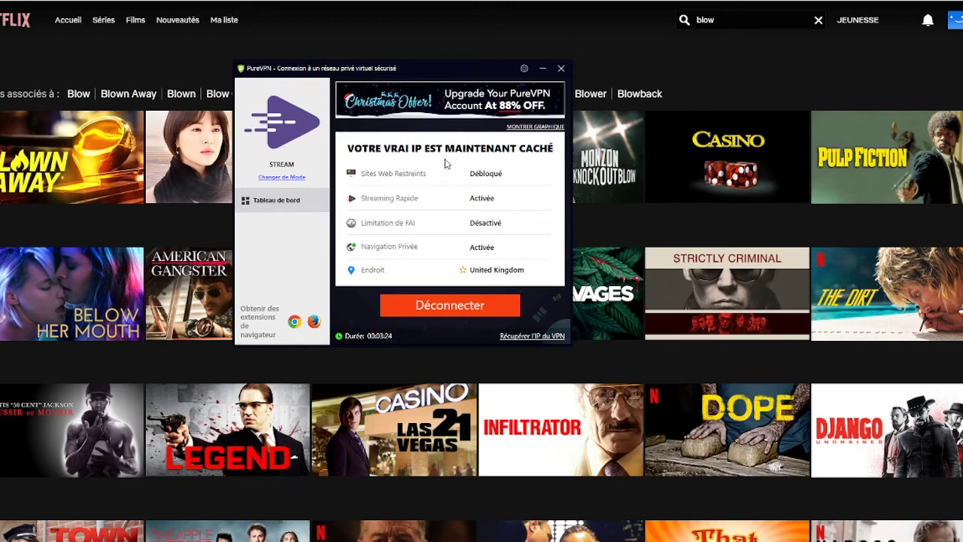
pyautogui.click(524, 68)
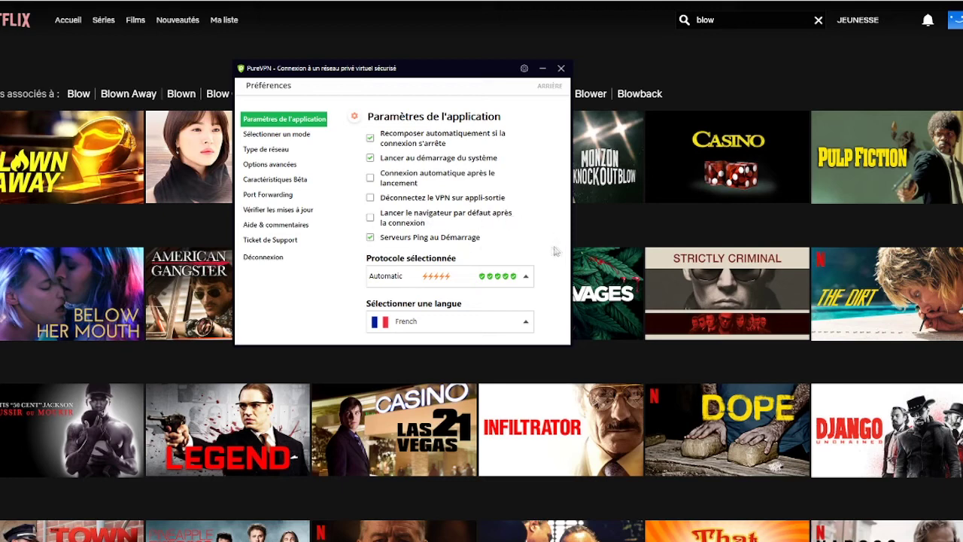
pyautogui.click(527, 278)
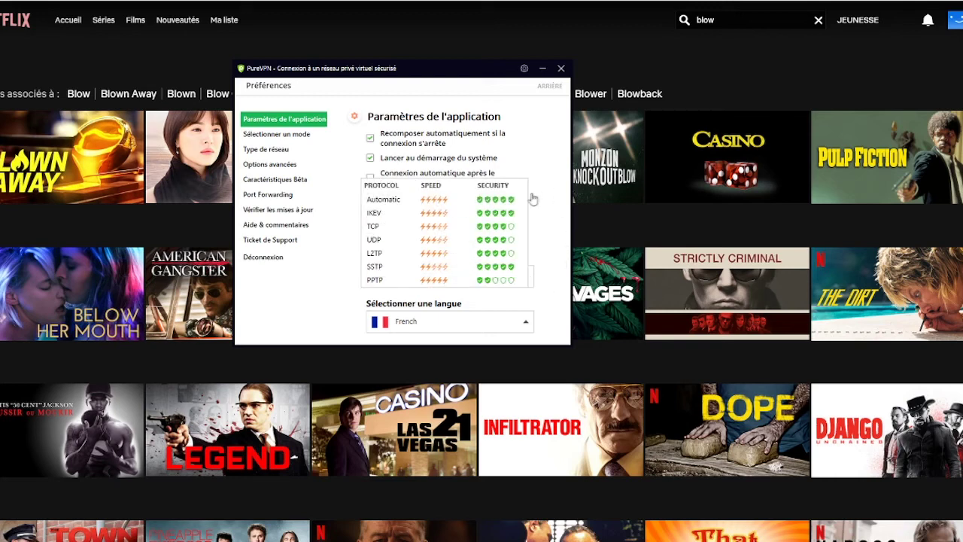
pyautogui.click(427, 204)
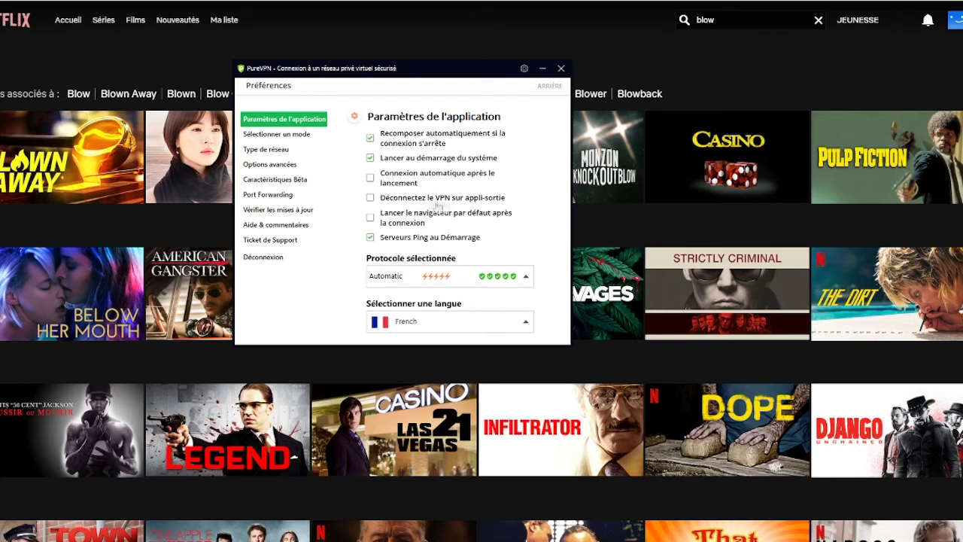
pyautogui.click(526, 277)
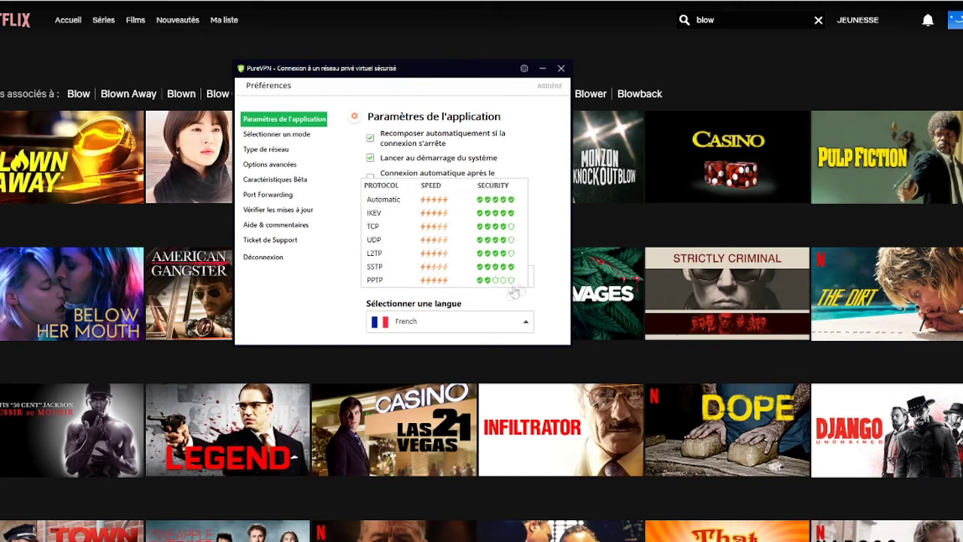
pyautogui.click(554, 253)
# Try to select French as the application language in the preferences
pyautogui.click(526, 322)
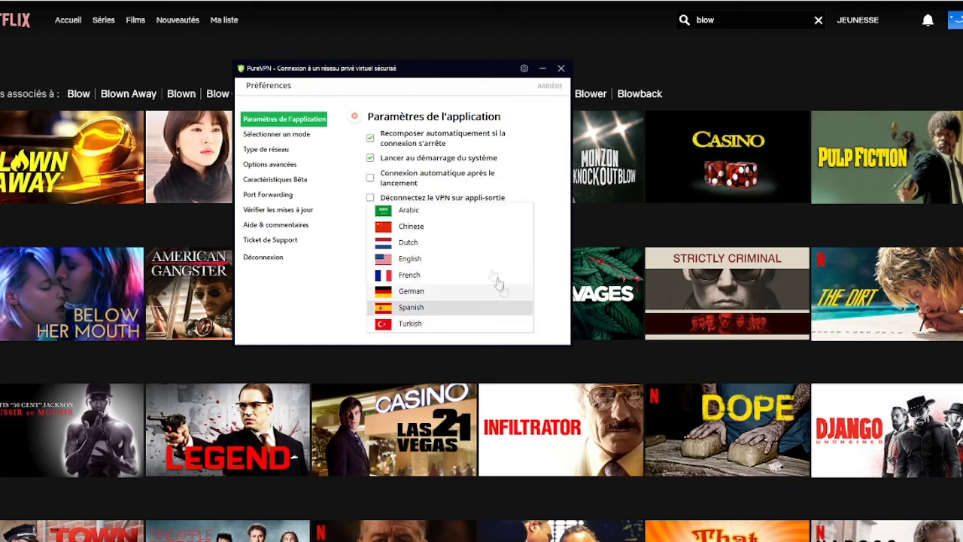
pyautogui.click(461, 279)
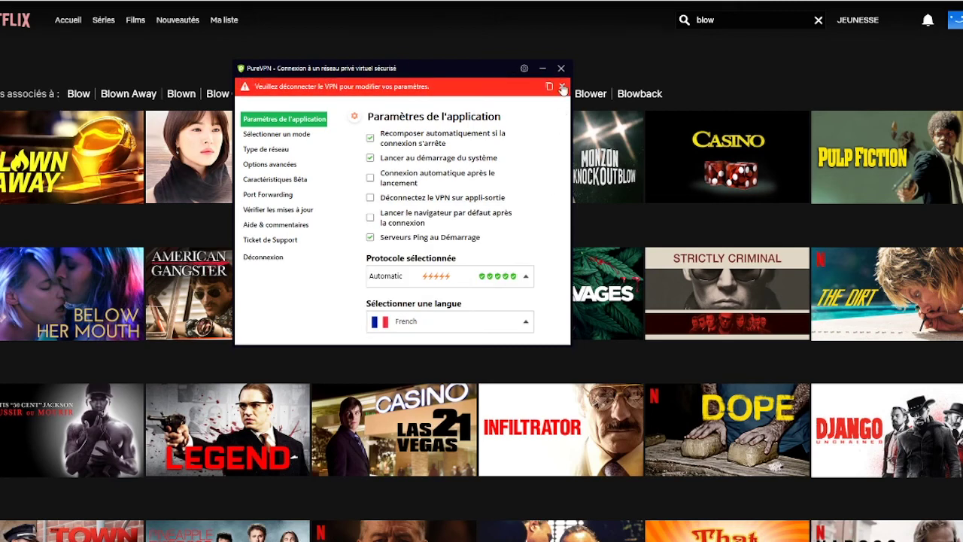
pyautogui.click(562, 88)
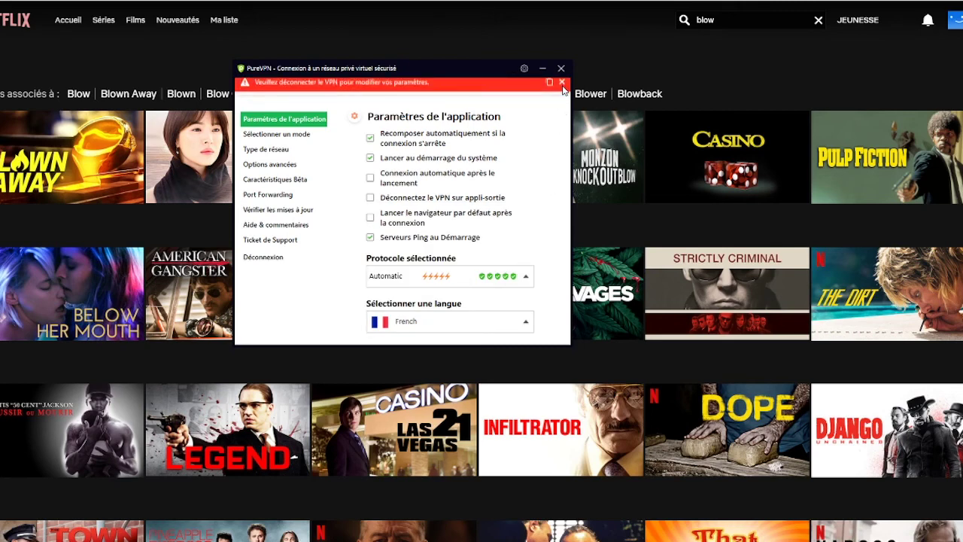
# Review the network type, advanced options, beta features, port forwarding and mode preferences, then return to the Stream mode dashboard
pyautogui.click(303, 151)
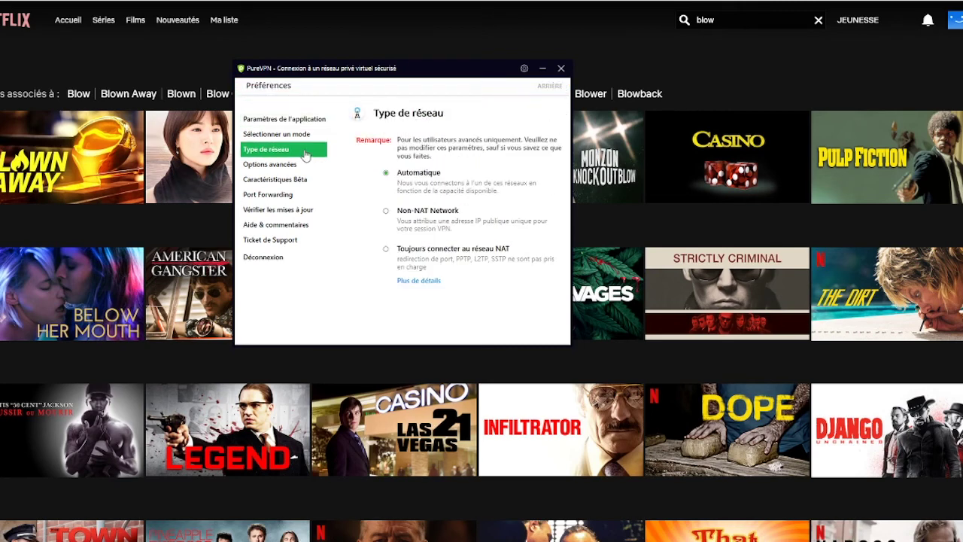
pyautogui.click(311, 167)
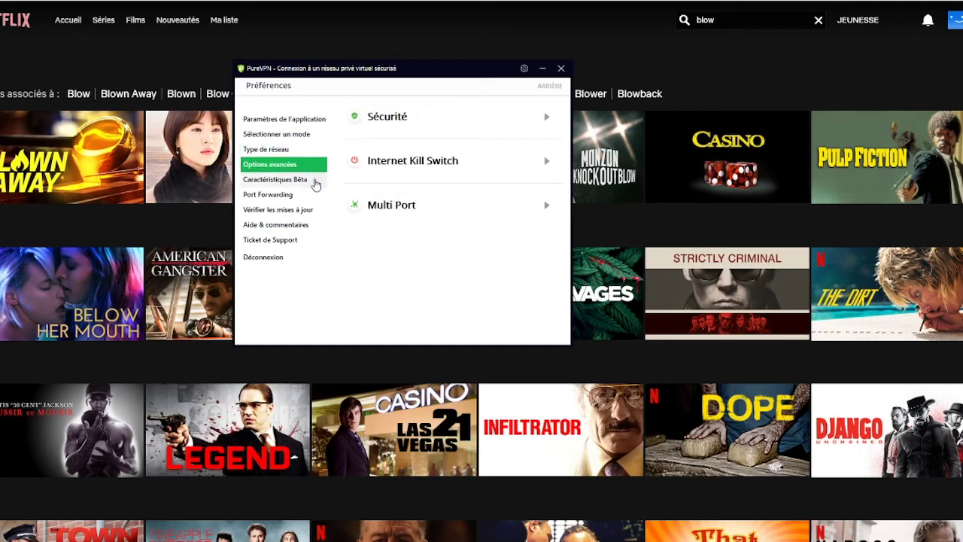
pyautogui.click(315, 182)
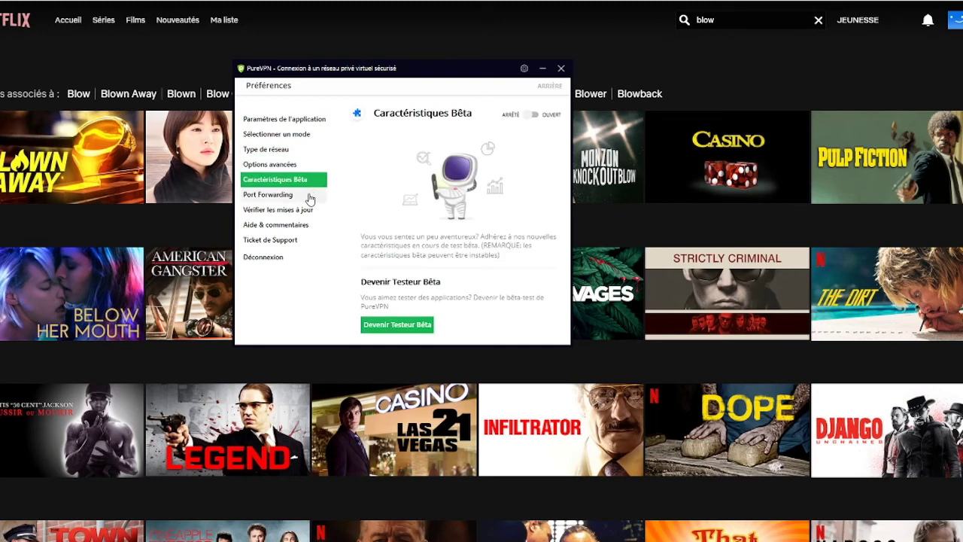
pyautogui.click(310, 198)
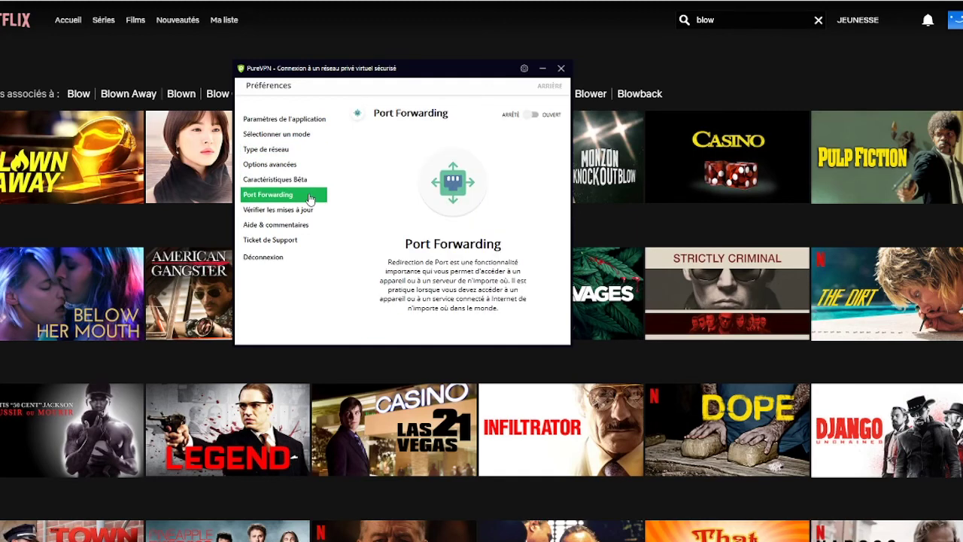
pyautogui.click(305, 138)
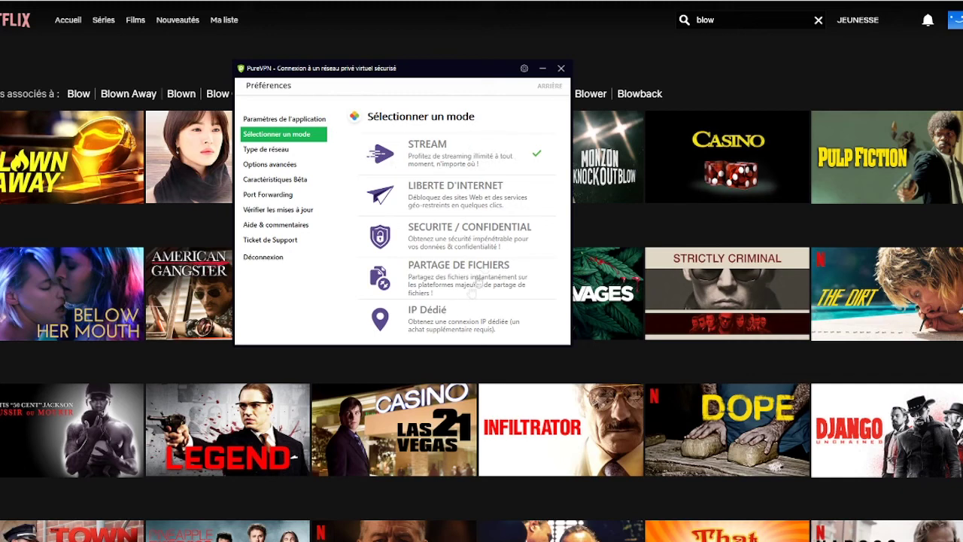
pyautogui.click(509, 161)
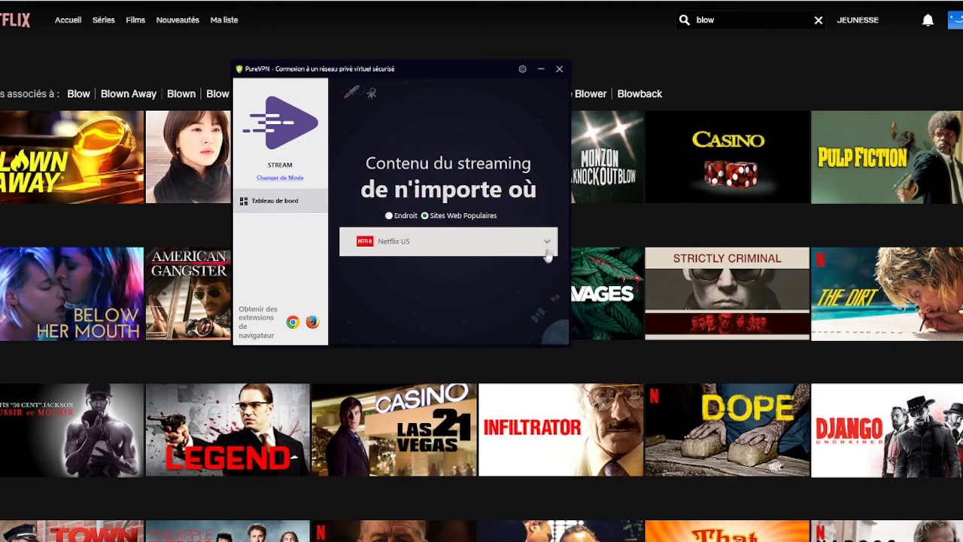
# Browse the popular websites list, switch to the country locations and run the ping test again
pyautogui.click(549, 245)
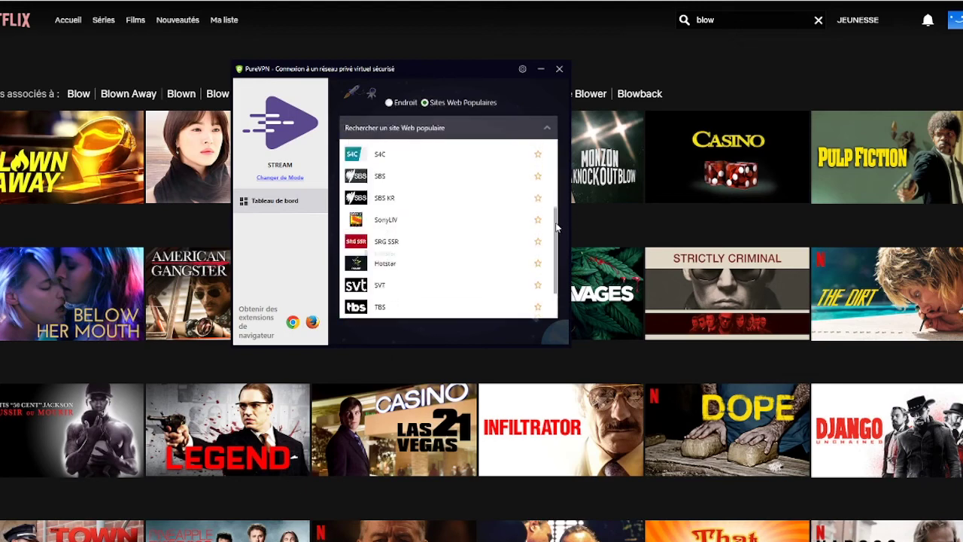
pyautogui.click(389, 102)
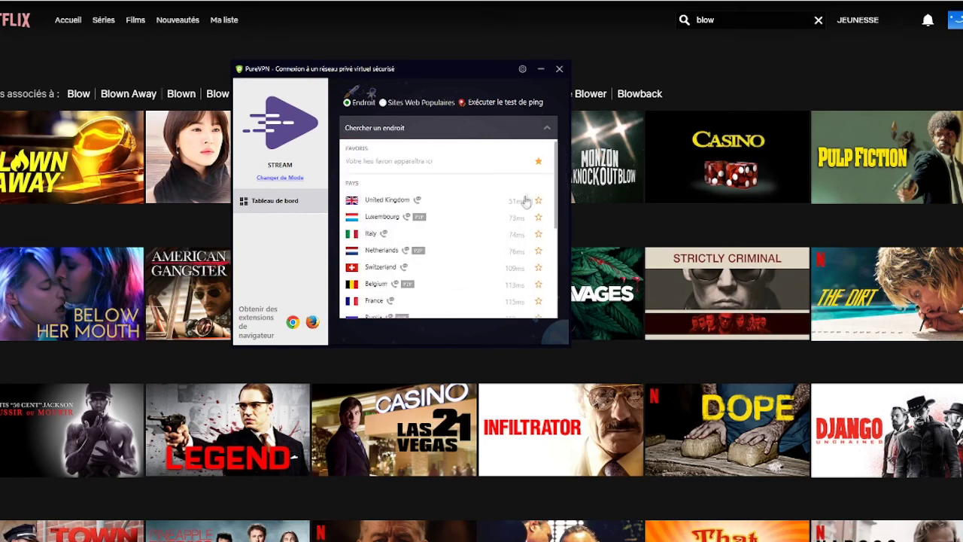
pyautogui.click(504, 106)
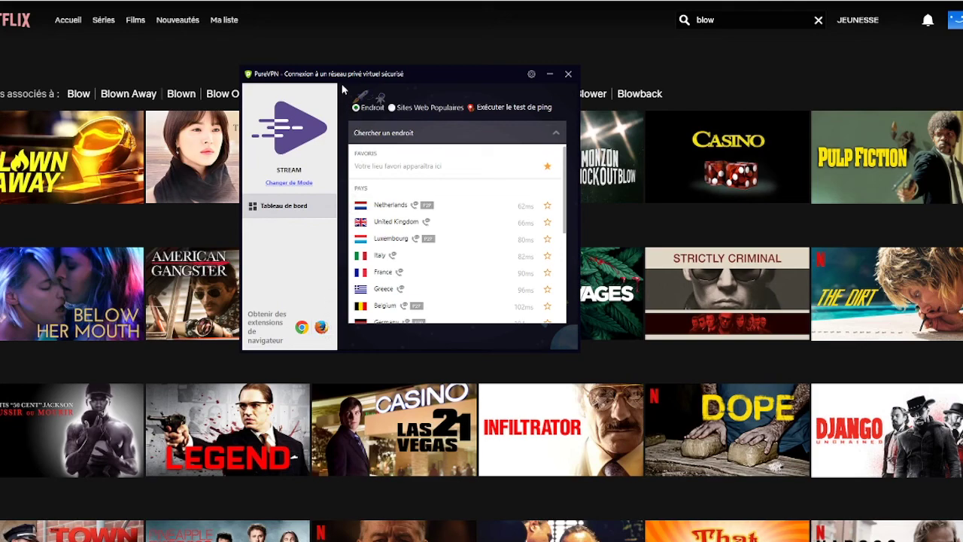
pyautogui.moveTo(429, 74); pyautogui.dragTo(445, 62)
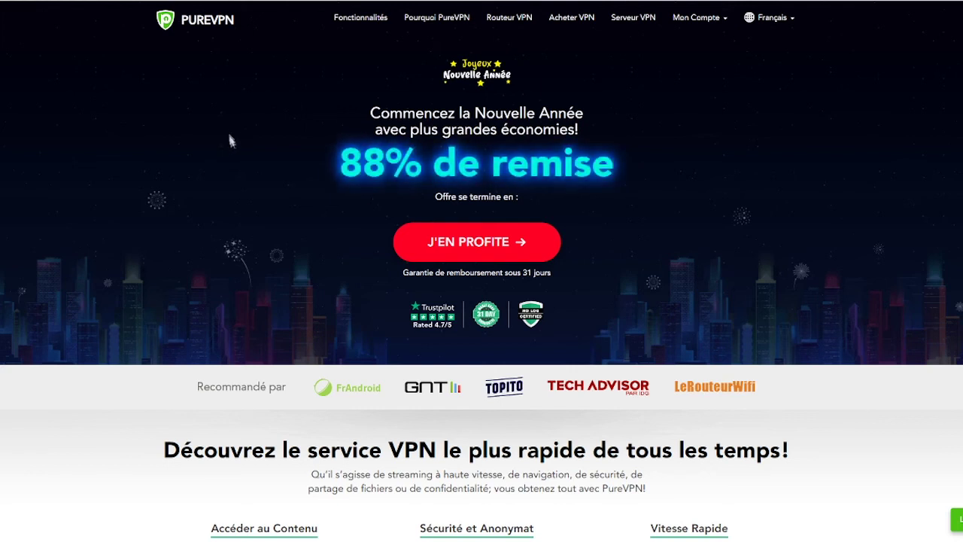
# Open the 88% discount offer on the PureVPN website and compare the 1-month and 5-year plans, leaving the 5-year plan selected
pyautogui.click(534, 239)
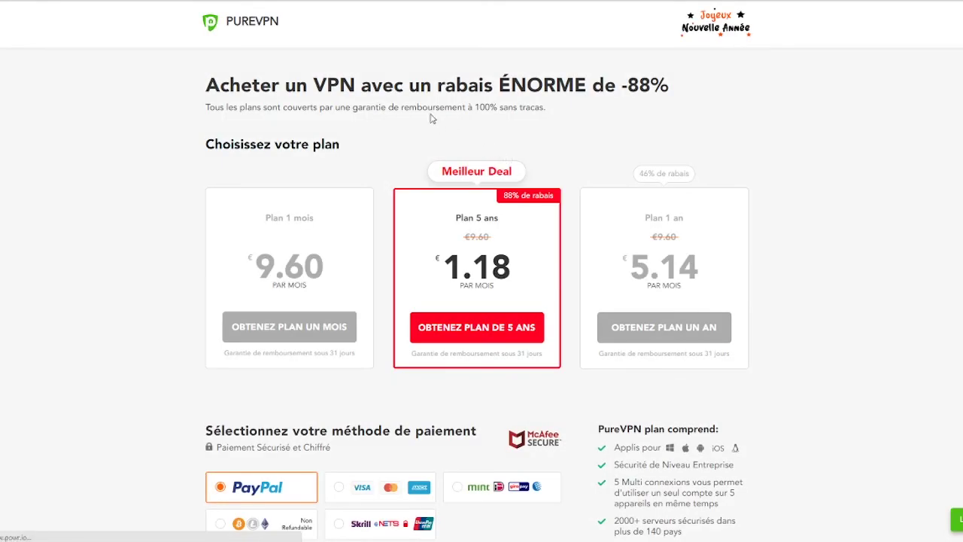
pyautogui.click(319, 246)
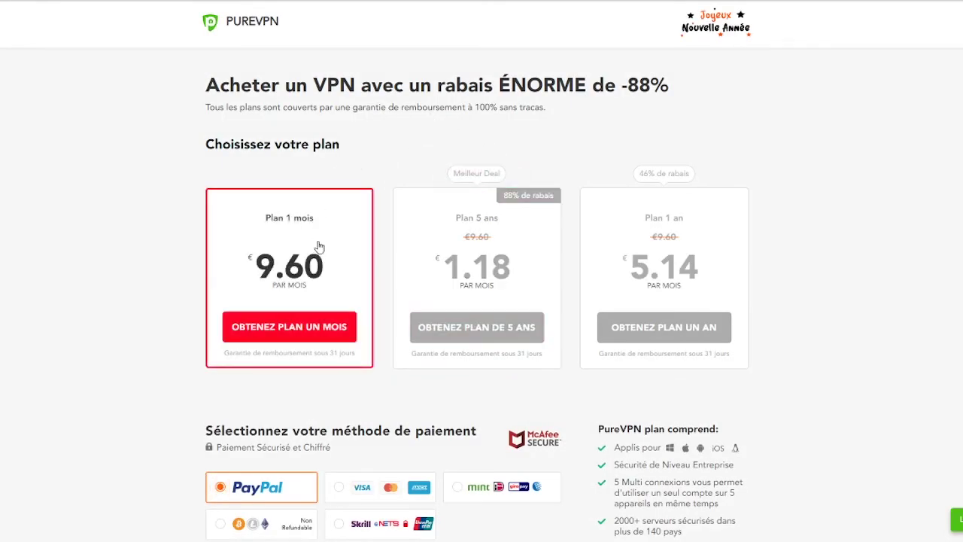
pyautogui.click(517, 253)
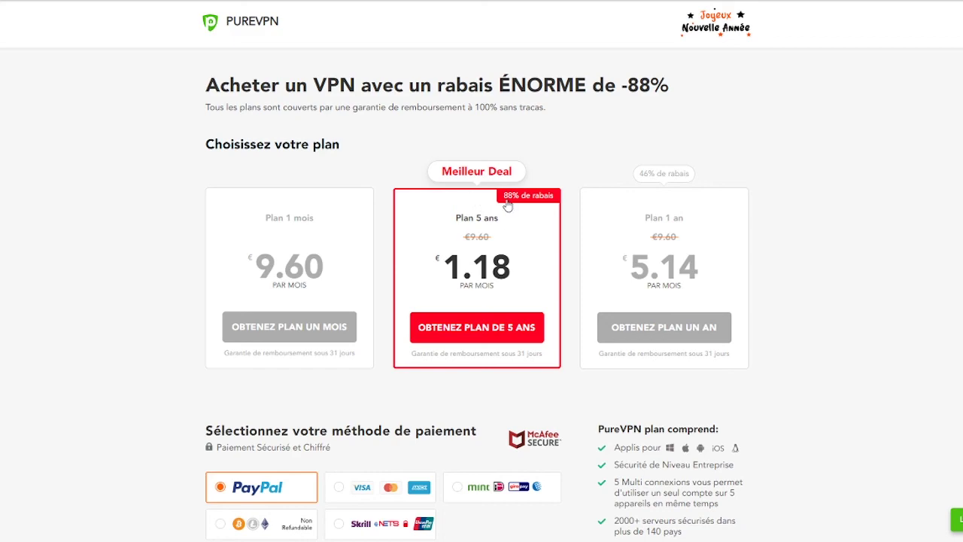
pyautogui.scroll(-1, 563, 144)
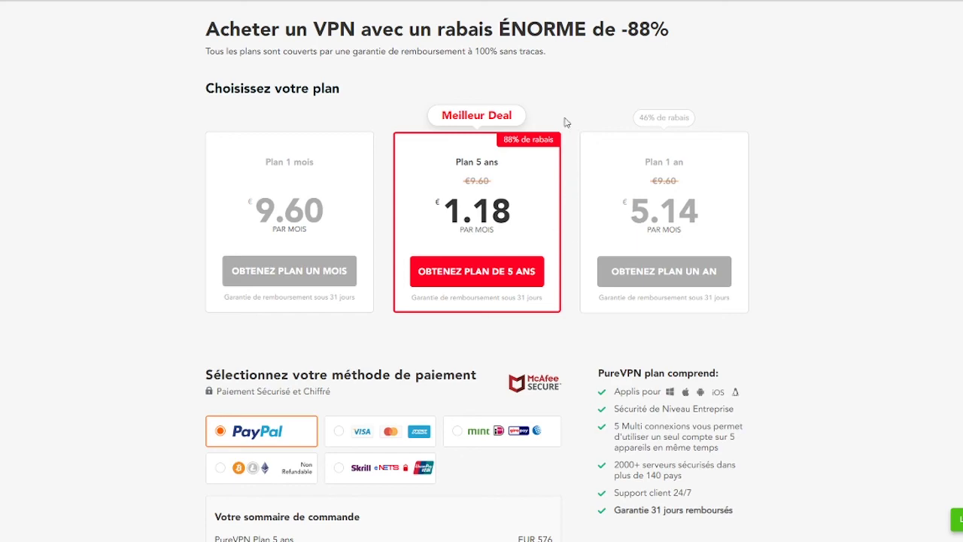
pyautogui.scroll(1, 568, 122)
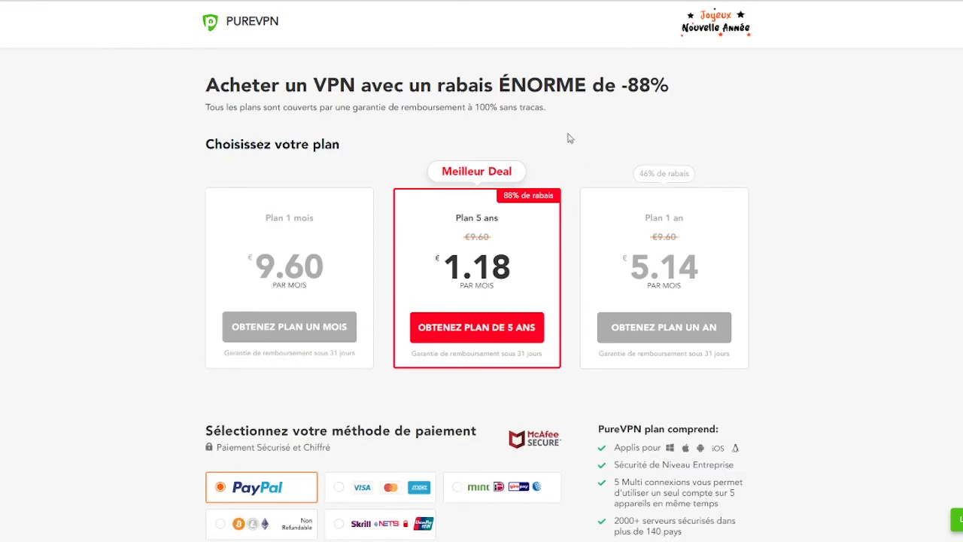